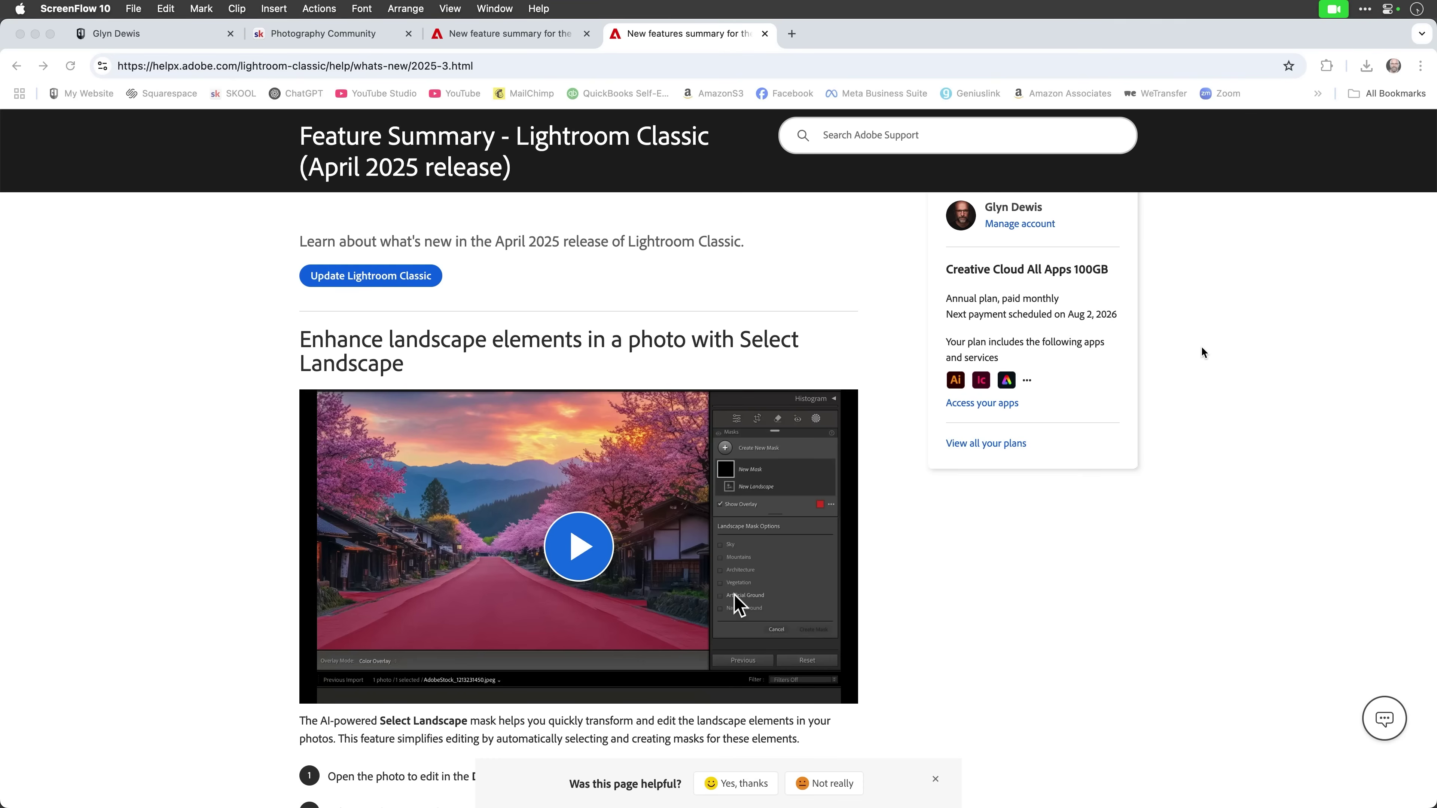
Bring Chrome forward and scroll through the current Adobe Help Center page.
{"action": "key", "text": "super+Tab"}
{"action": "mouse_move", "coordinate": [849, 429]}
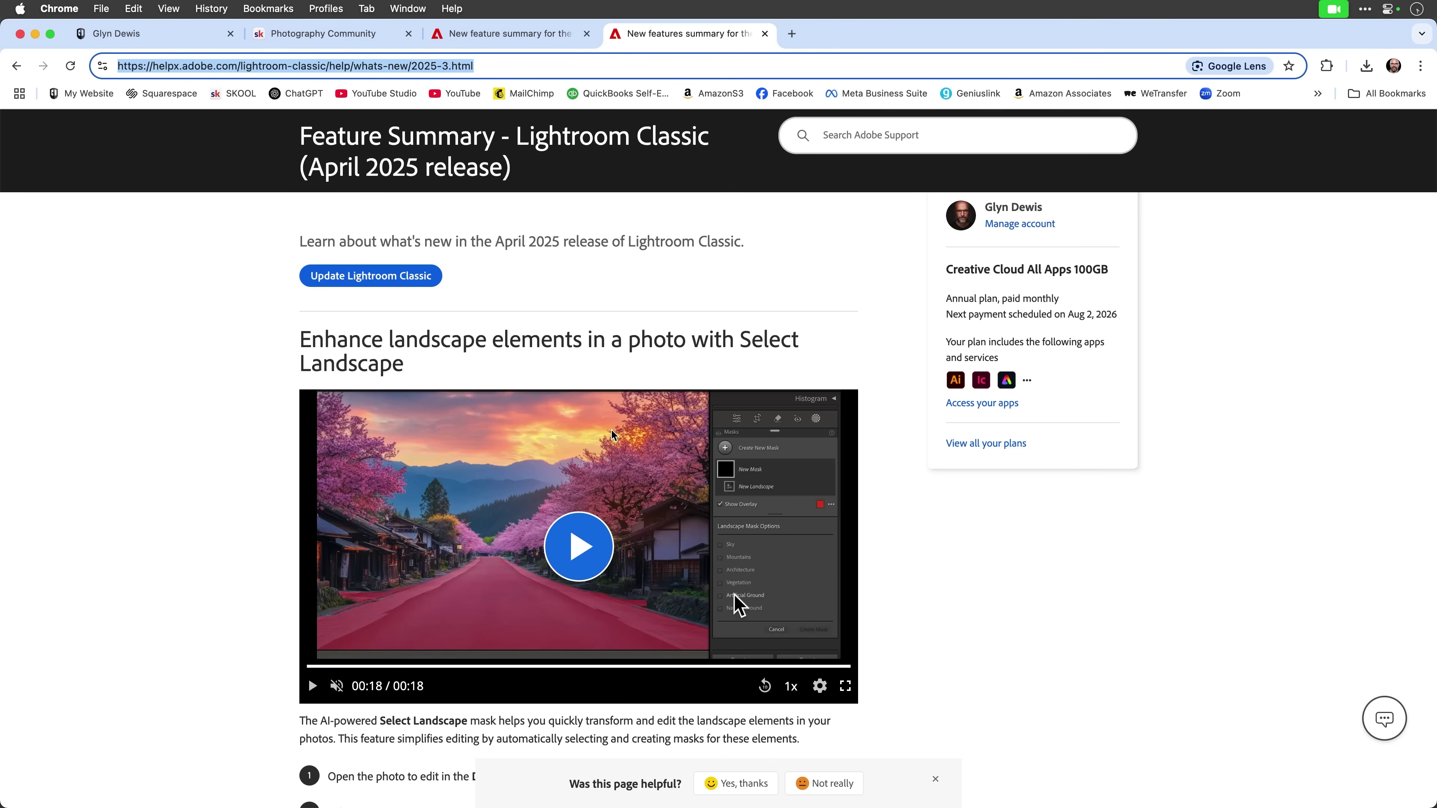
{"action": "scroll", "coordinate": [541, 419], "scroll_direction": "down", "scroll_amount": 2}
{"action": "scroll", "coordinate": [542, 424], "scroll_direction": "down", "scroll_amount": 2}
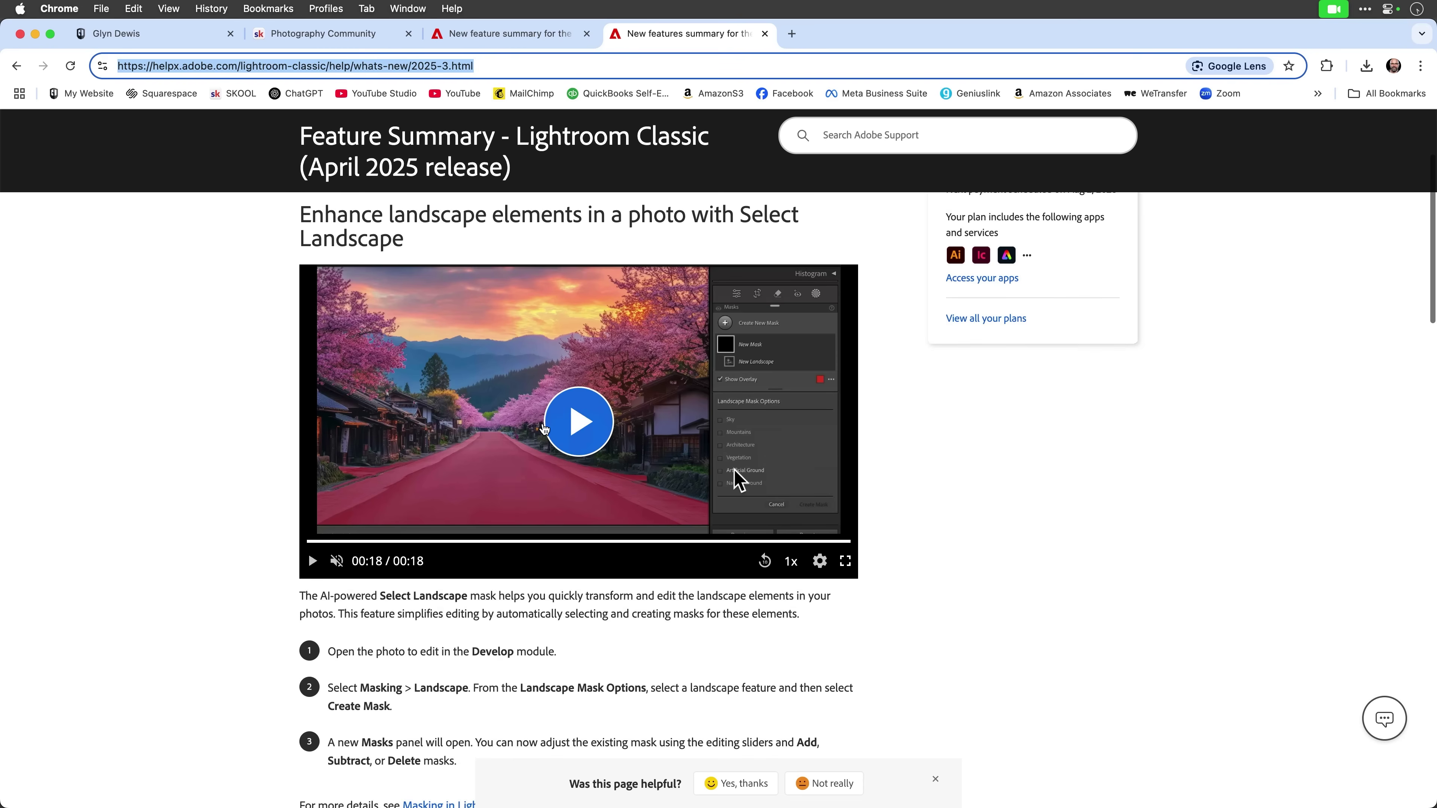
{"action": "scroll", "coordinate": [545, 428], "scroll_direction": "up", "scroll_amount": 3}
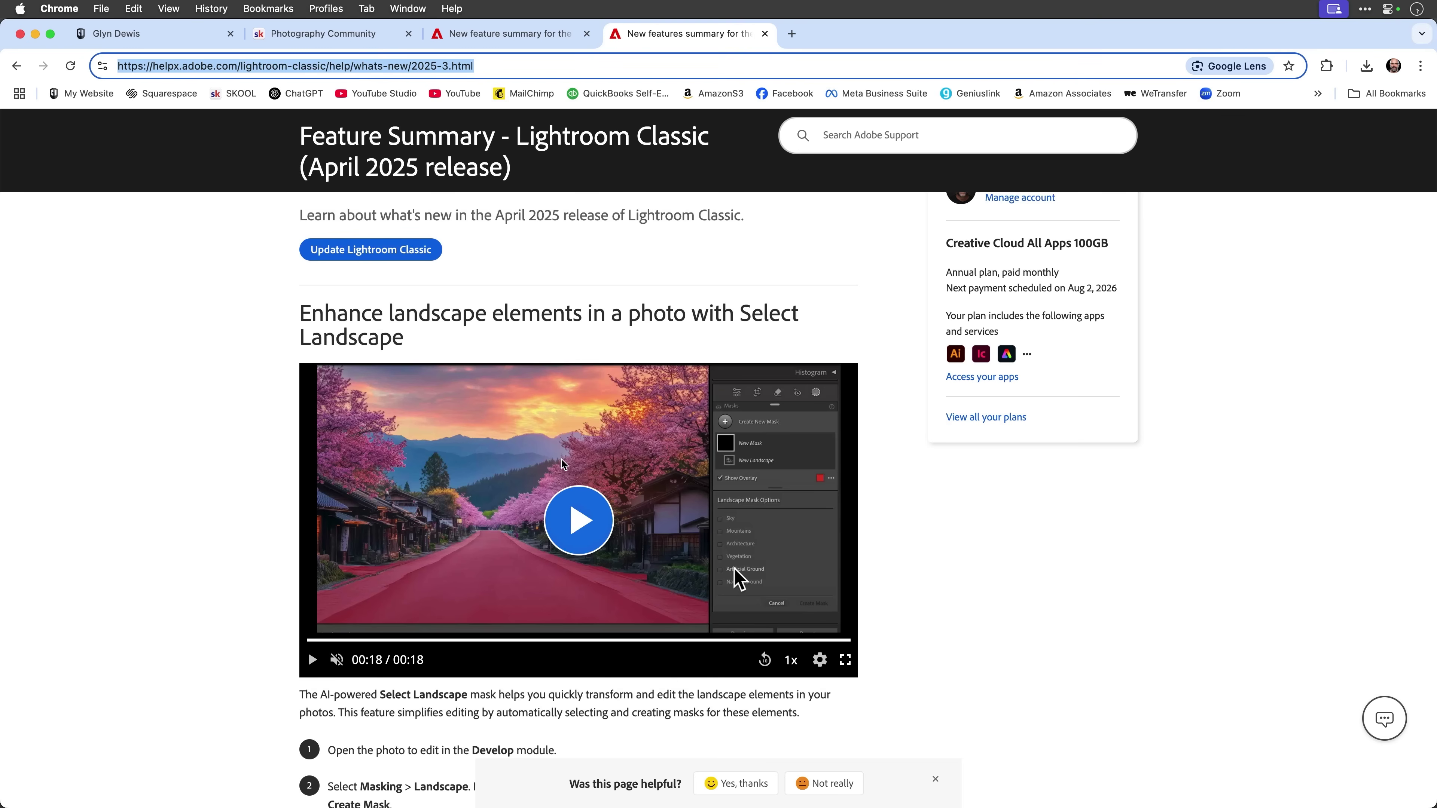
{"action": "scroll", "coordinate": [561, 460], "scroll_direction": "down", "scroll_amount": 8}
{"action": "scroll", "coordinate": [561, 464], "scroll_direction": "down", "scroll_amount": 3}
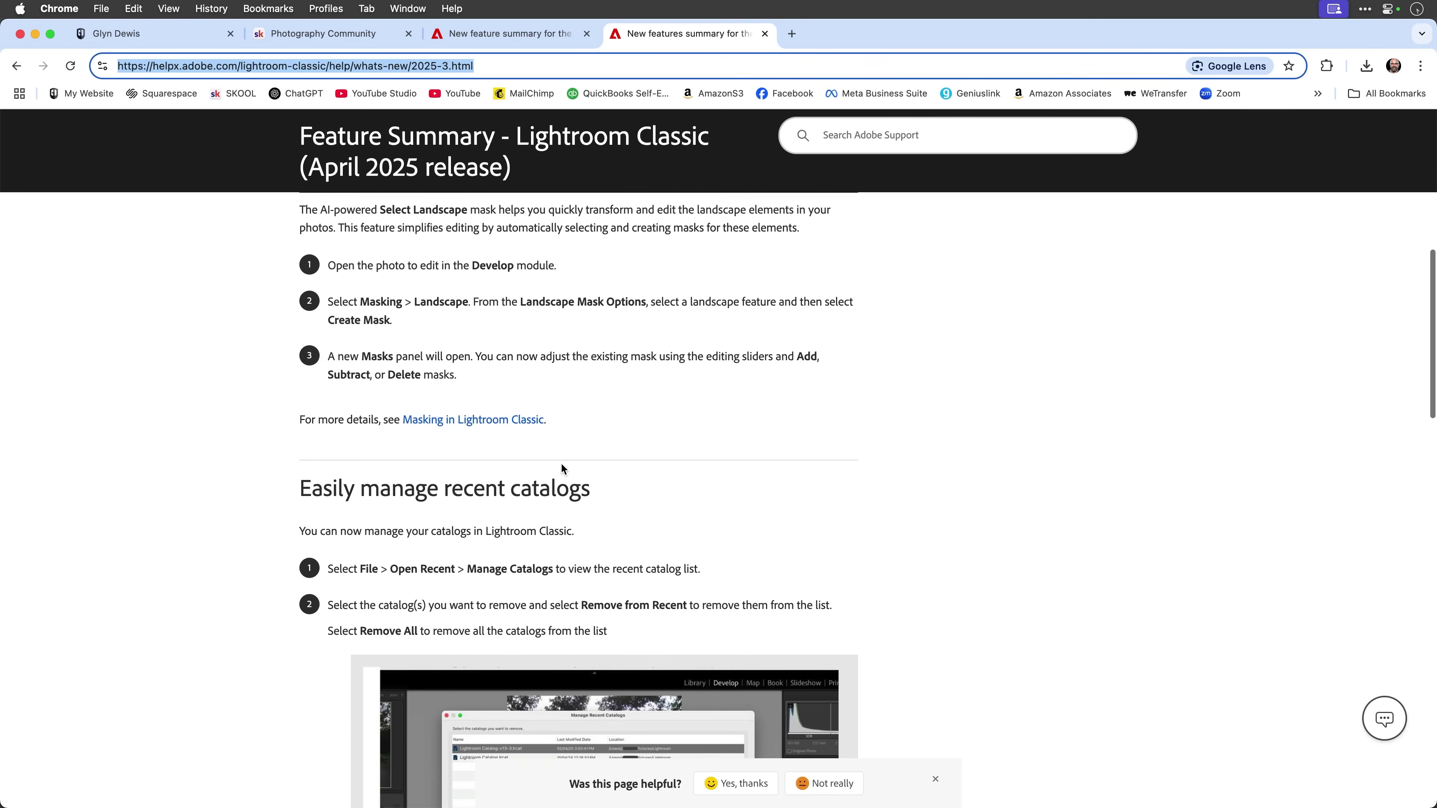
{"action": "scroll", "coordinate": [561, 469], "scroll_direction": "down", "scroll_amount": 1}
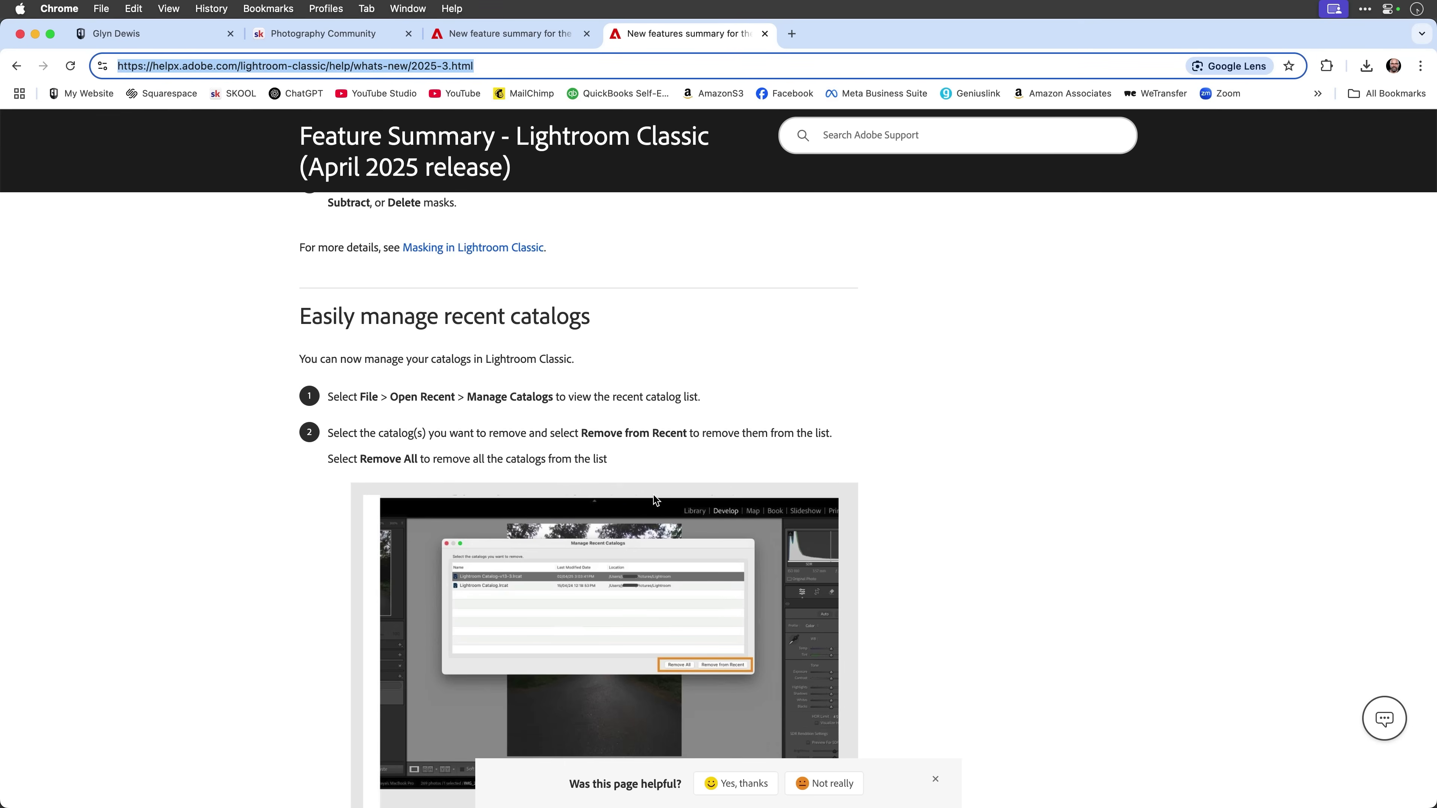
{"action": "scroll", "coordinate": [615, 483], "scroll_direction": "down", "scroll_amount": 8}
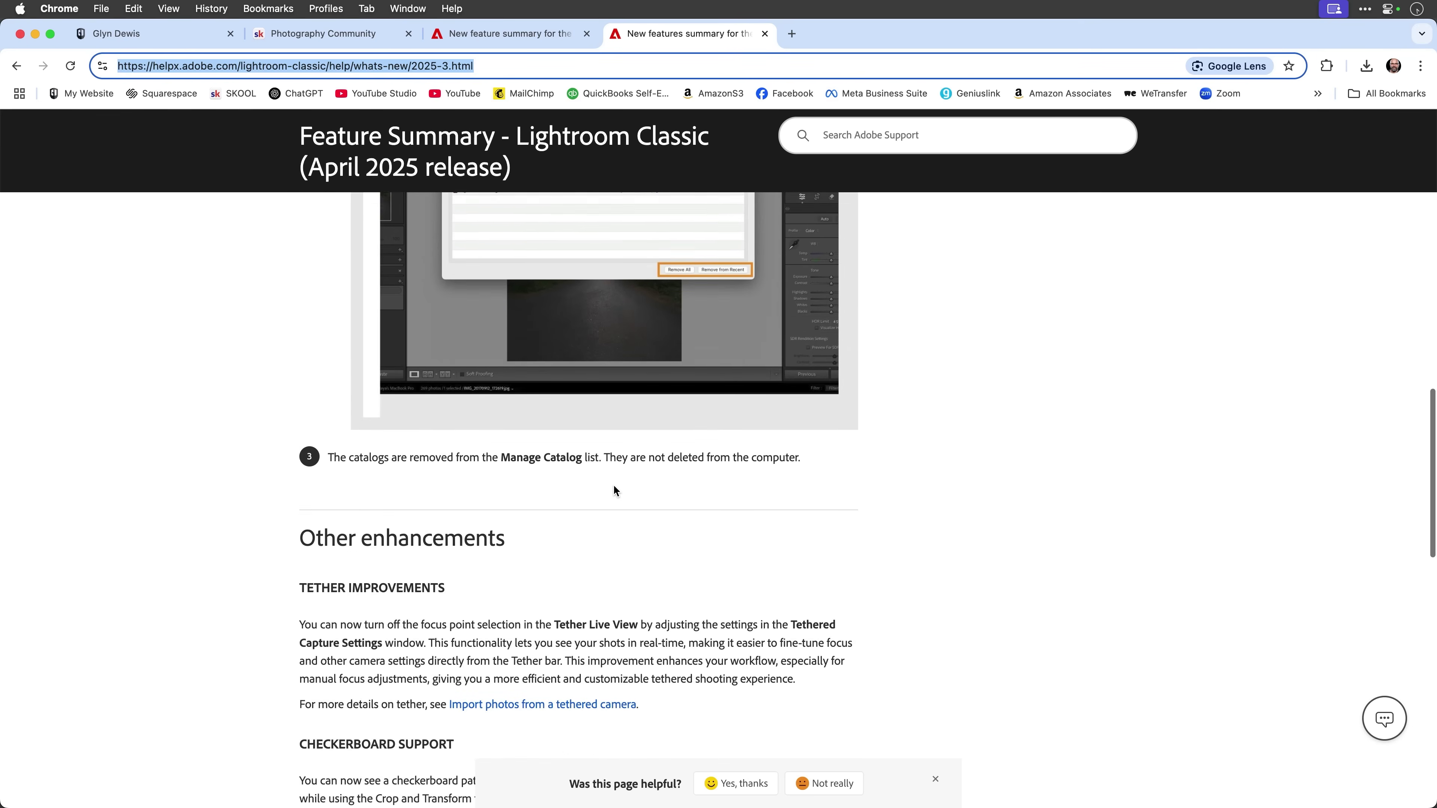
{"action": "scroll", "coordinate": [446, 521], "scroll_direction": "down", "scroll_amount": 2}
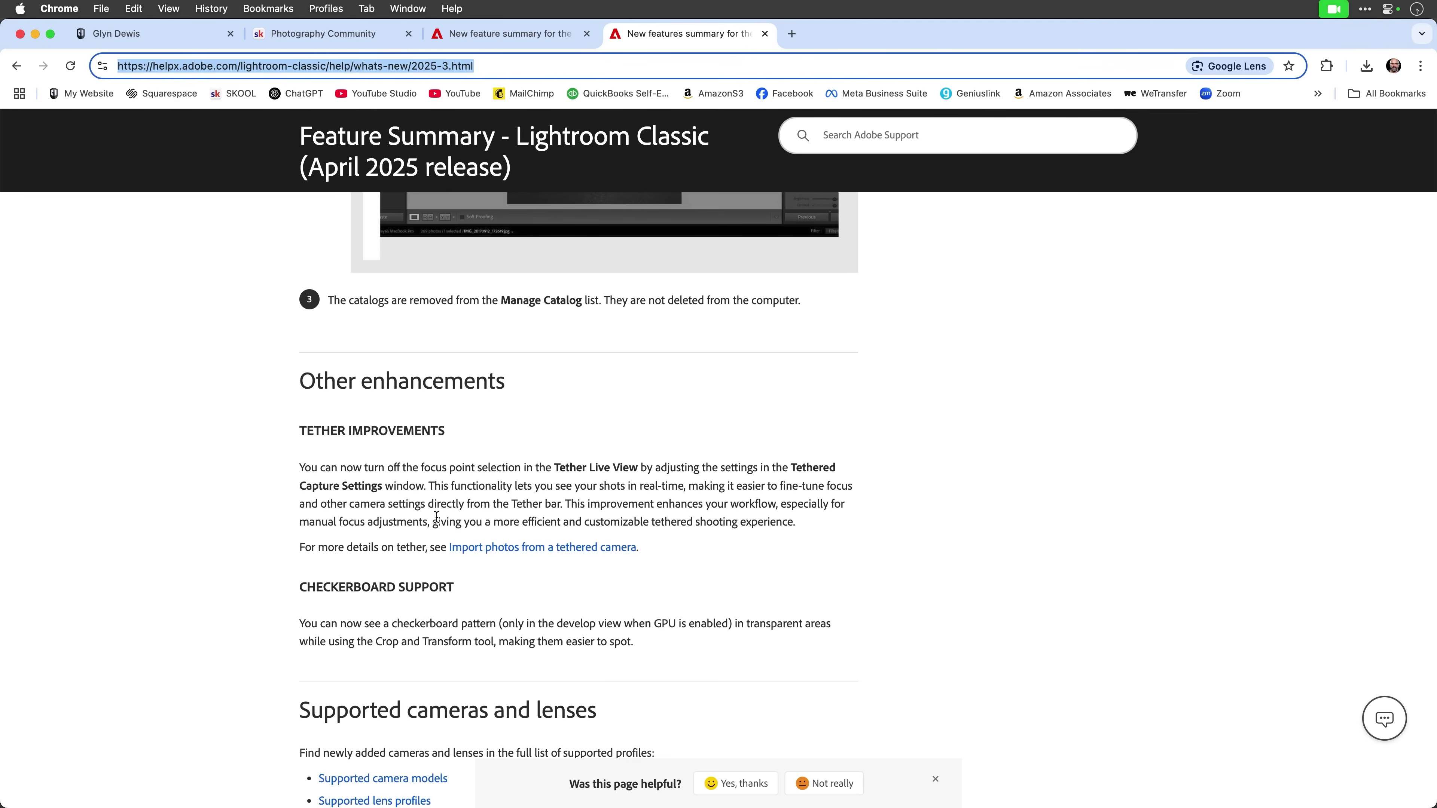
Switch to the Lightroom April 2025 feature summary tab and skim it.
{"action": "left_click", "coordinate": [505, 33]}
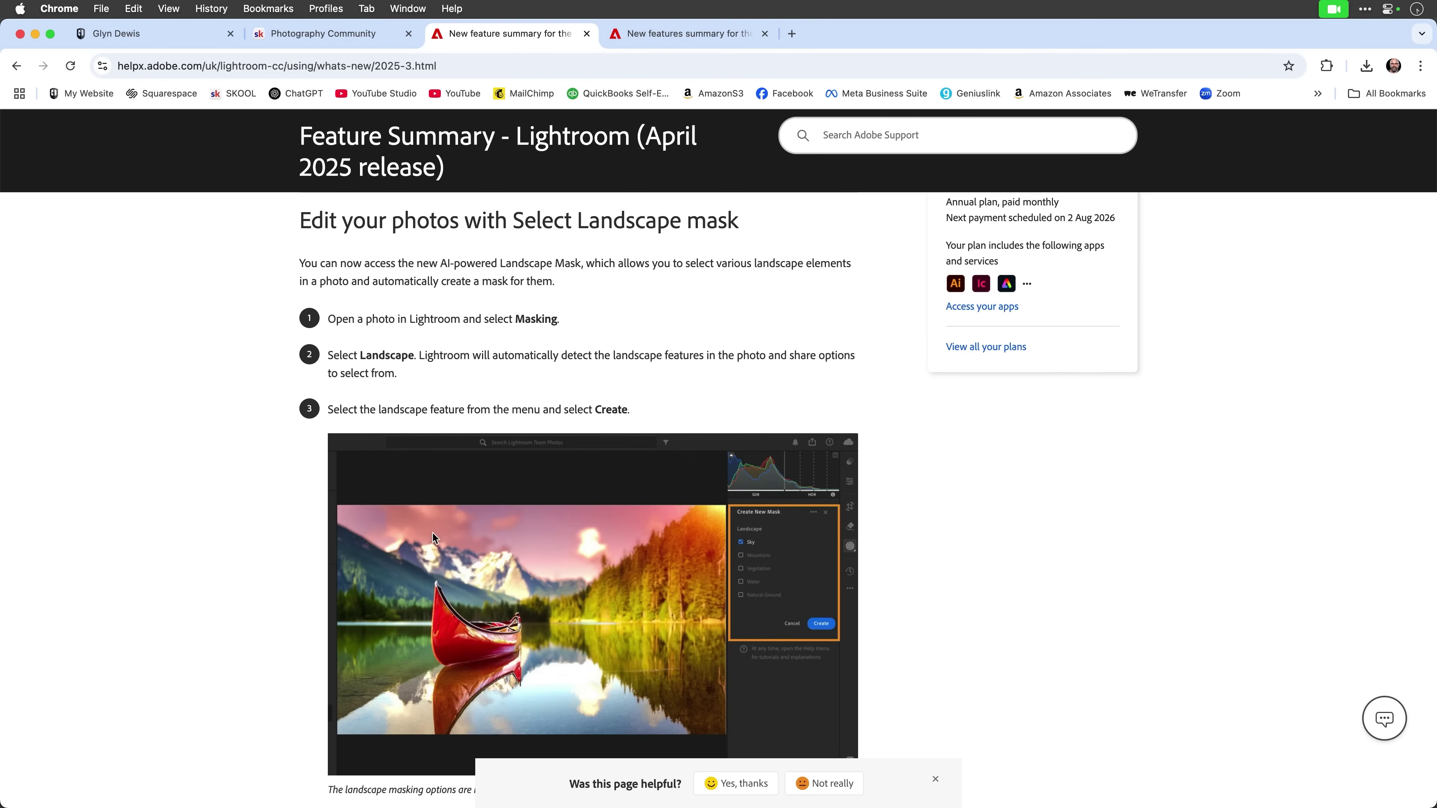
{"action": "scroll", "coordinate": [475, 525], "scroll_direction": "down", "scroll_amount": 10}
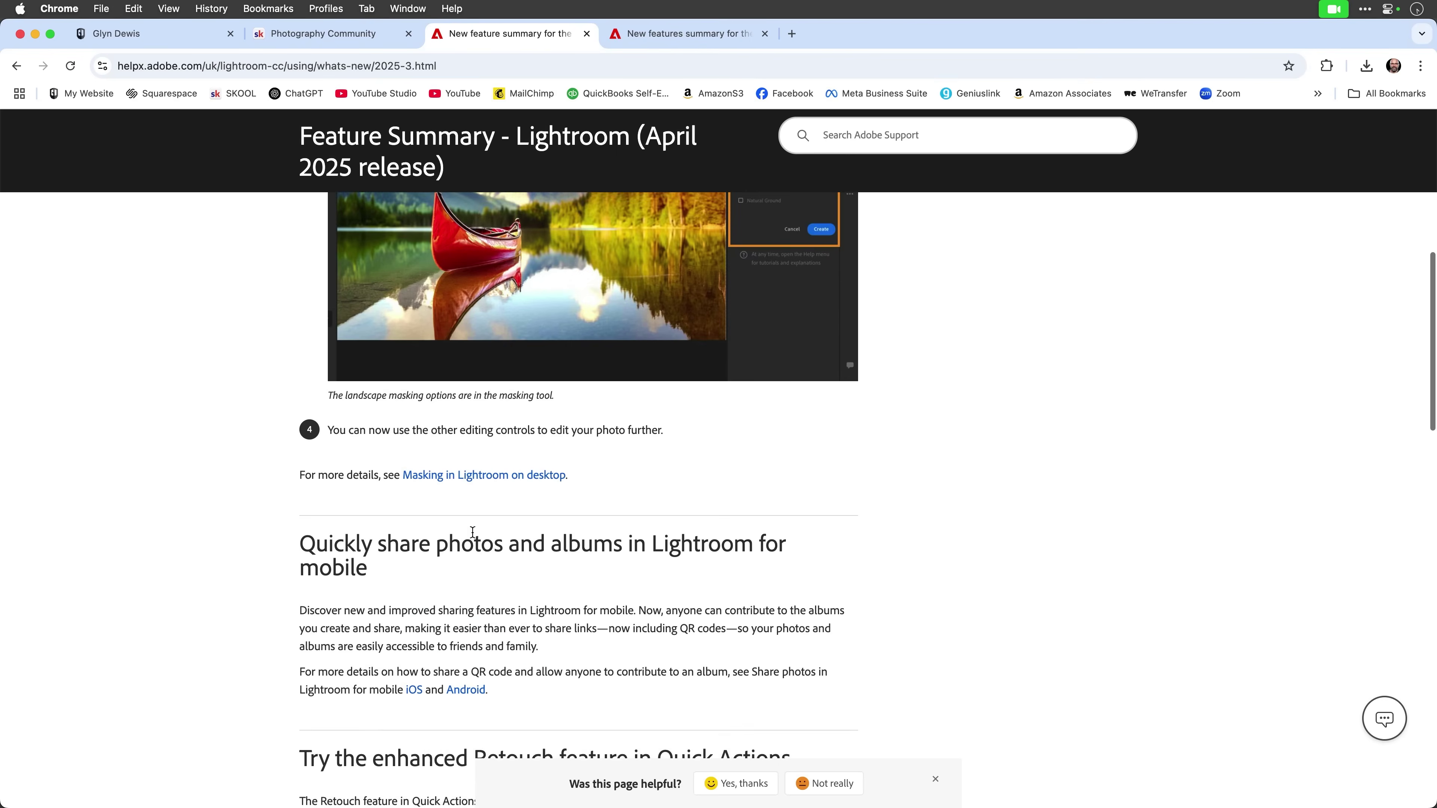
{"action": "scroll", "coordinate": [480, 550], "scroll_direction": "down", "scroll_amount": 4}
{"action": "scroll", "coordinate": [491, 578], "scroll_direction": "up", "scroll_amount": 17}
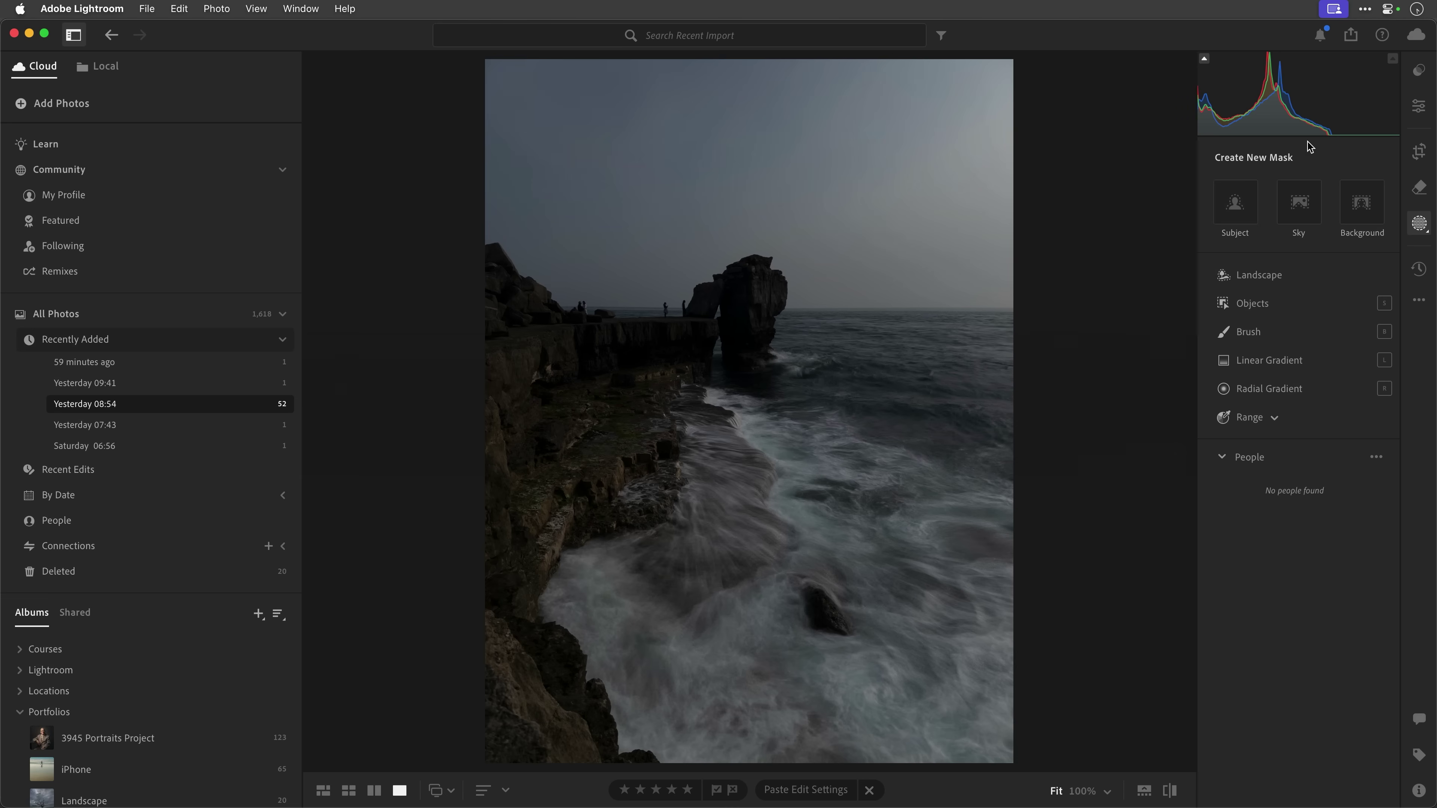
Apply the Adaptive Color profile to the sea-stack photo with Amount 111.
{"action": "left_click", "coordinate": [1419, 107]}
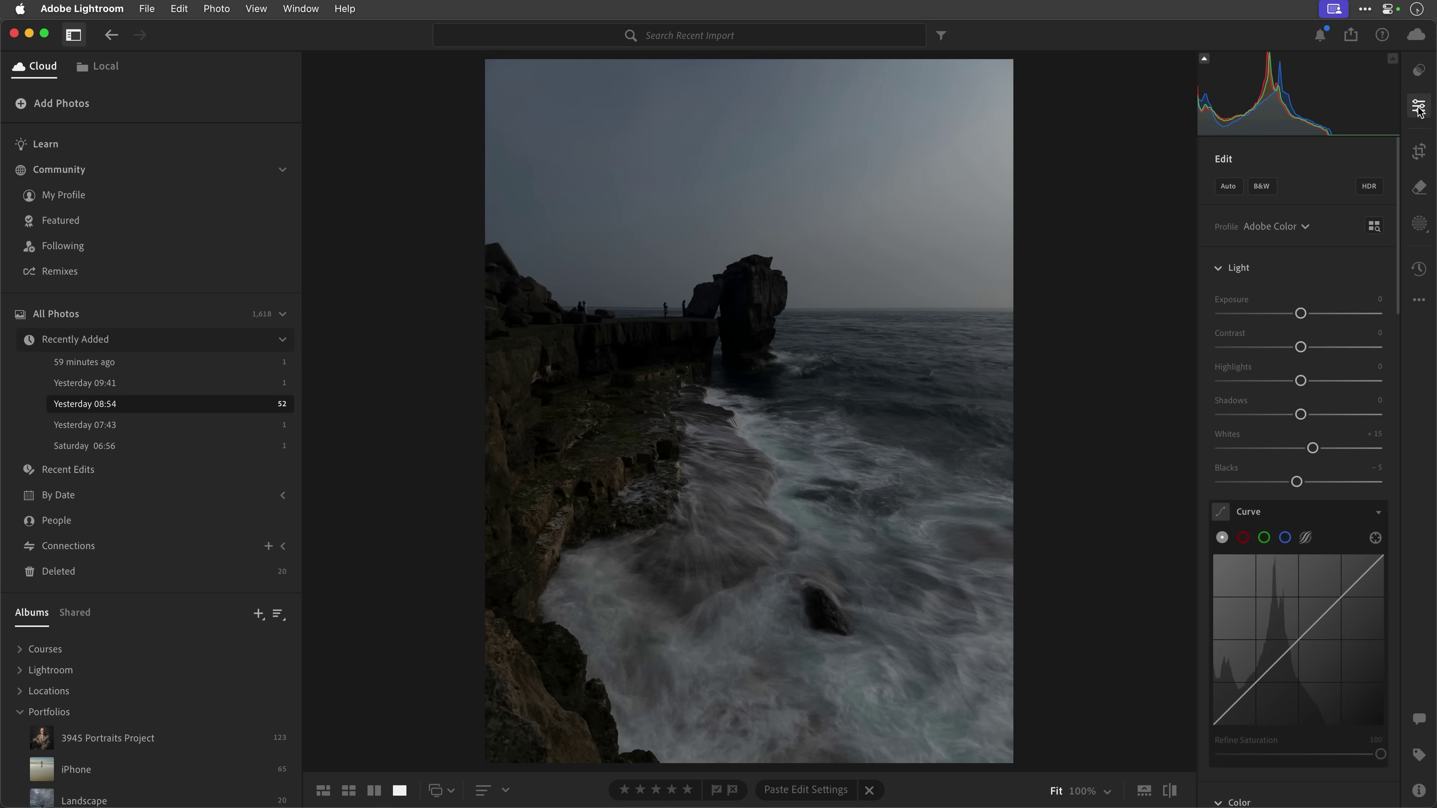
{"action": "left_click", "coordinate": [1305, 227]}
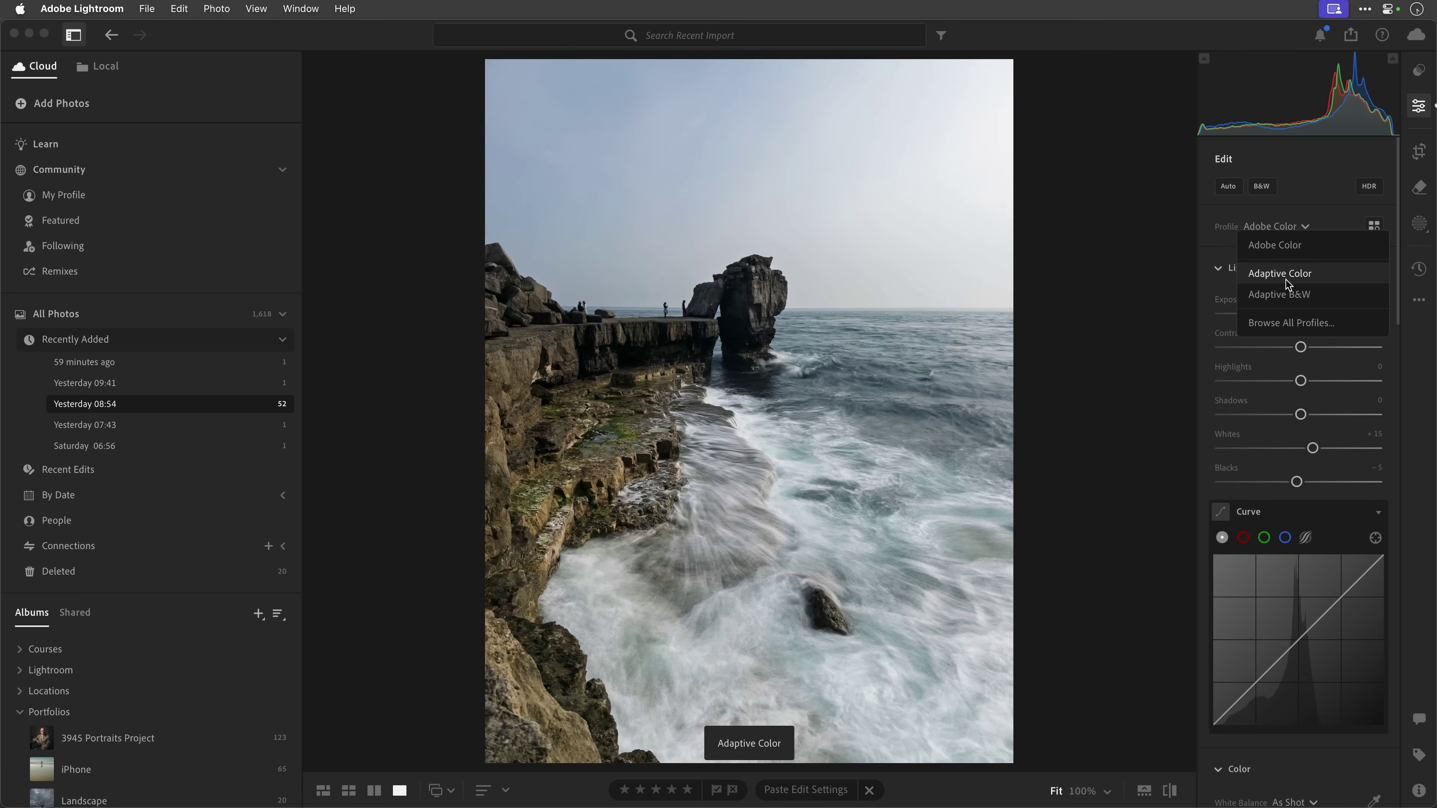
{"action": "left_click", "coordinate": [1284, 277]}
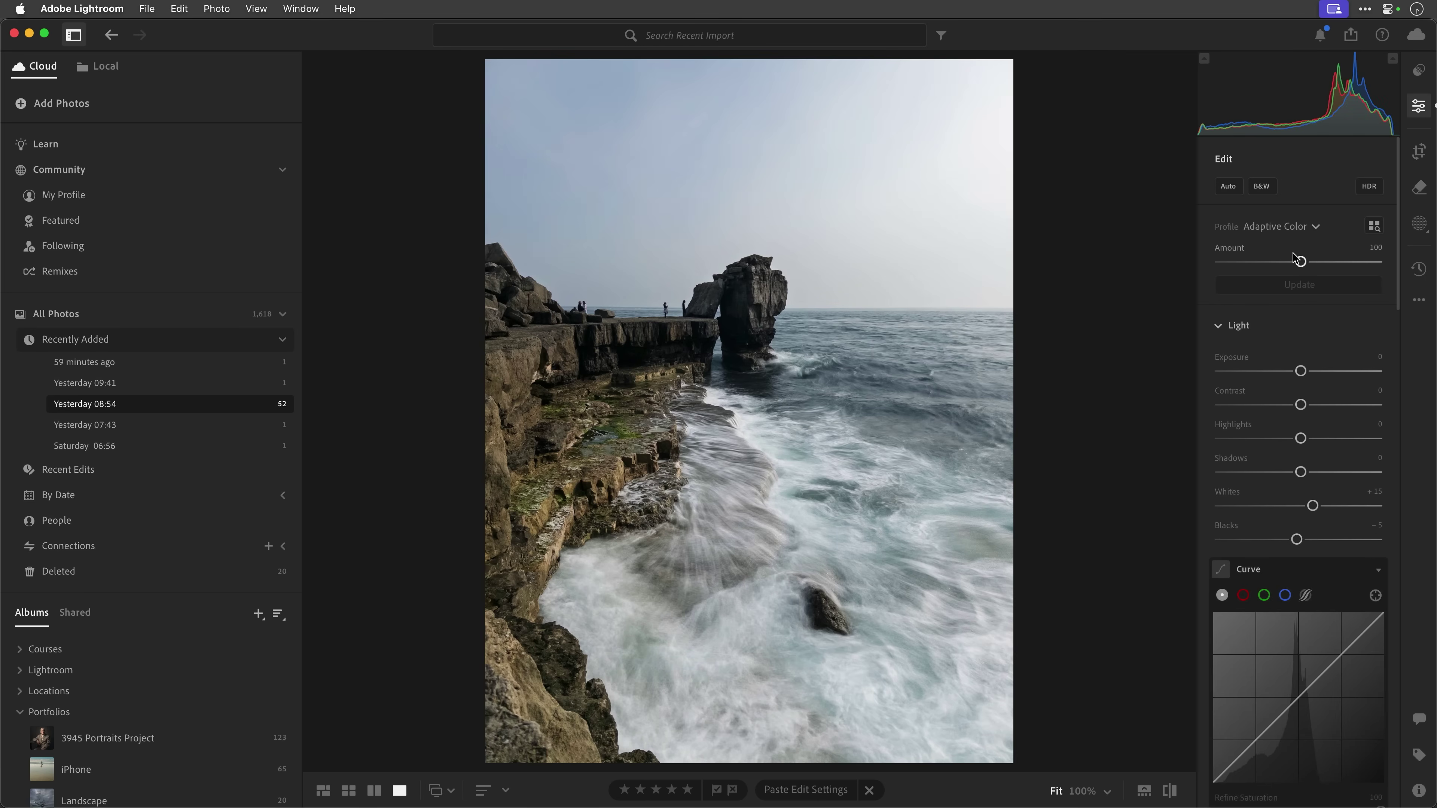
{"action": "left_click_drag", "start_coordinate": [1301, 262], "coordinate": [1309, 262]}
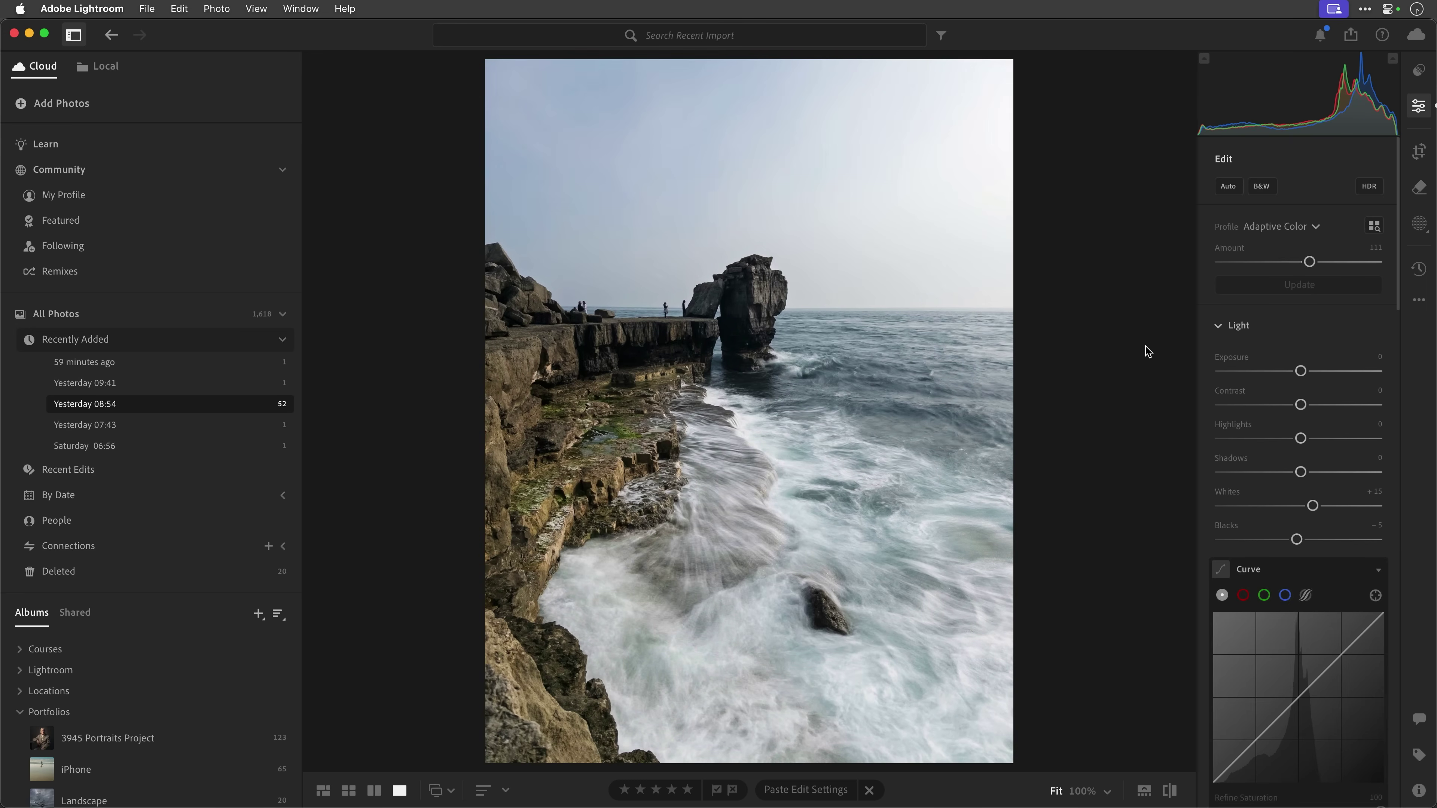
Open the Masking panel's Create New Mask choices for the sea-stack photo.
{"action": "left_click", "coordinate": [1419, 225]}
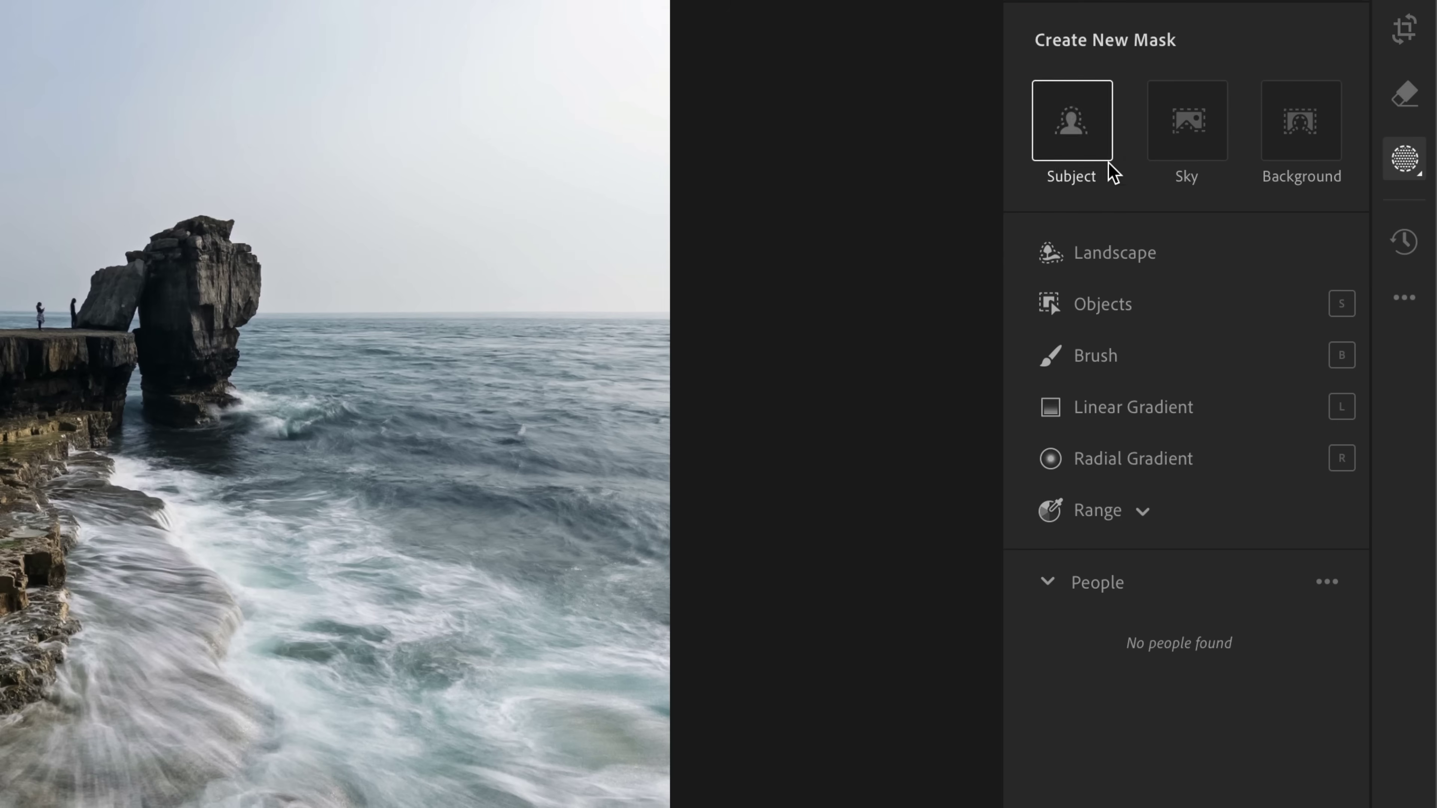
Choose Landscape so Lightroom detects Sky, Mountains and Water in the photo.
{"action": "left_click", "coordinate": [1118, 256]}
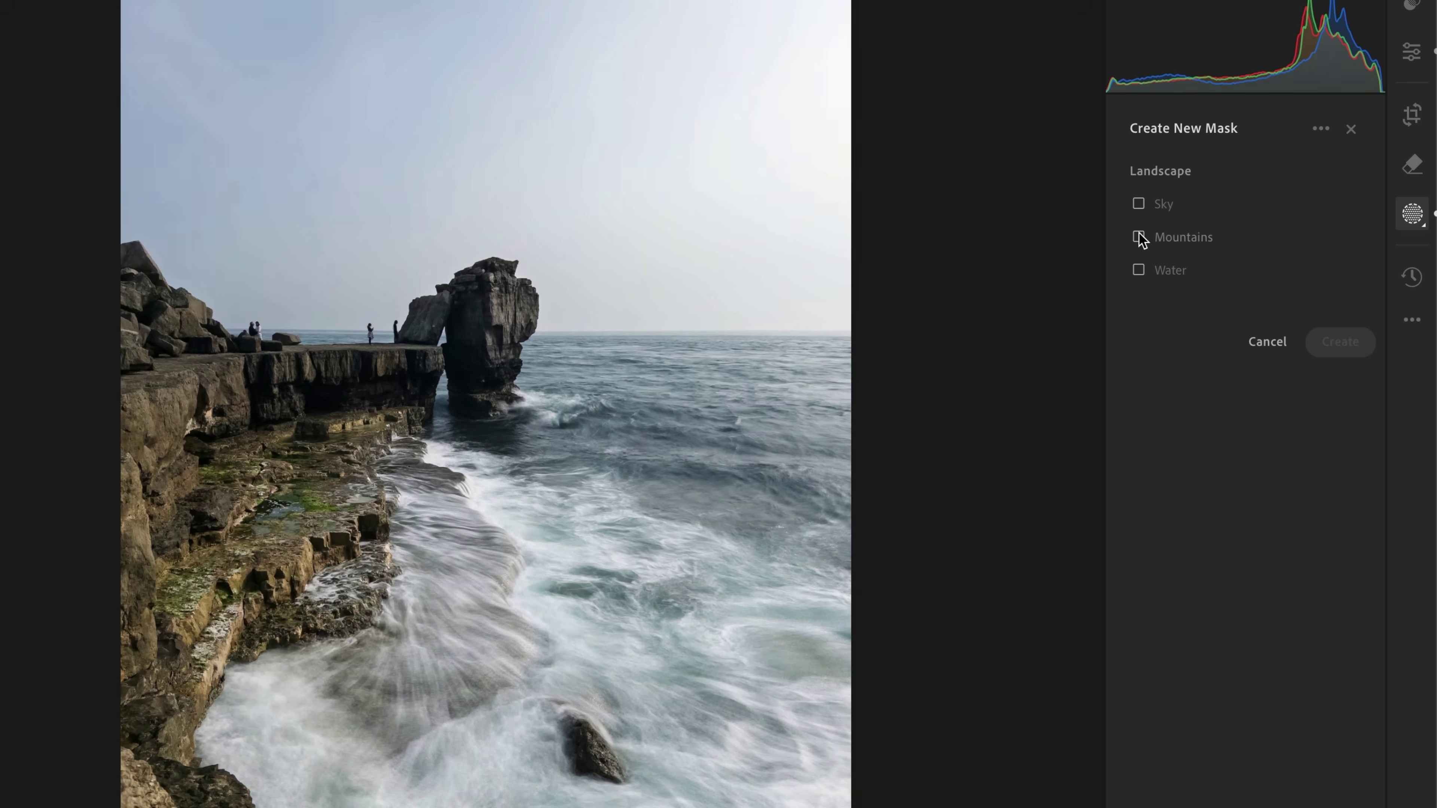
Create Sky, Mountains and Water Landscape masks with 'Create 3 separate masks' enabled.
{"action": "mouse_move", "coordinate": [1180, 236]}
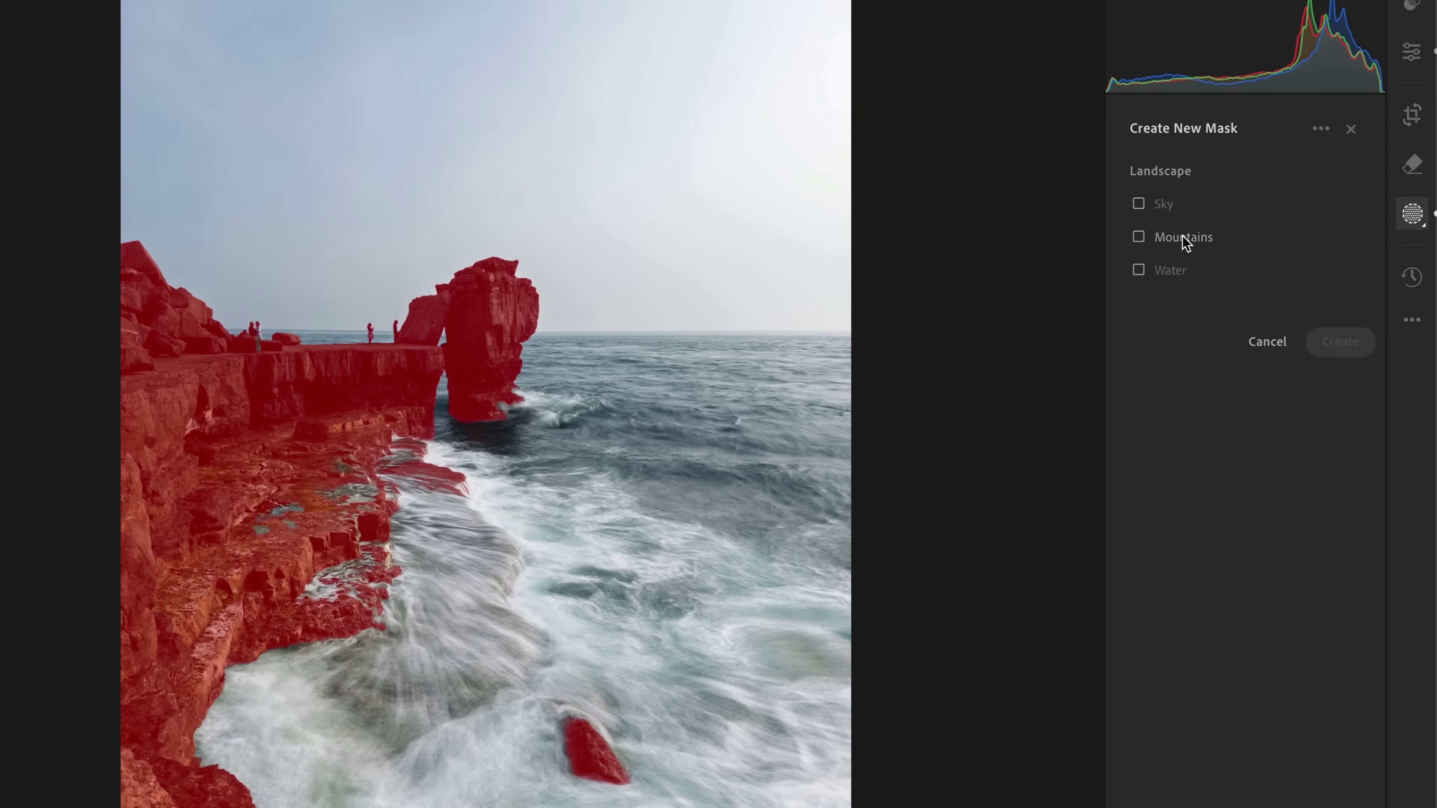
{"action": "mouse_move", "coordinate": [1180, 270]}
{"action": "left_click", "coordinate": [1139, 206]}
{"action": "left_click", "coordinate": [1138, 236]}
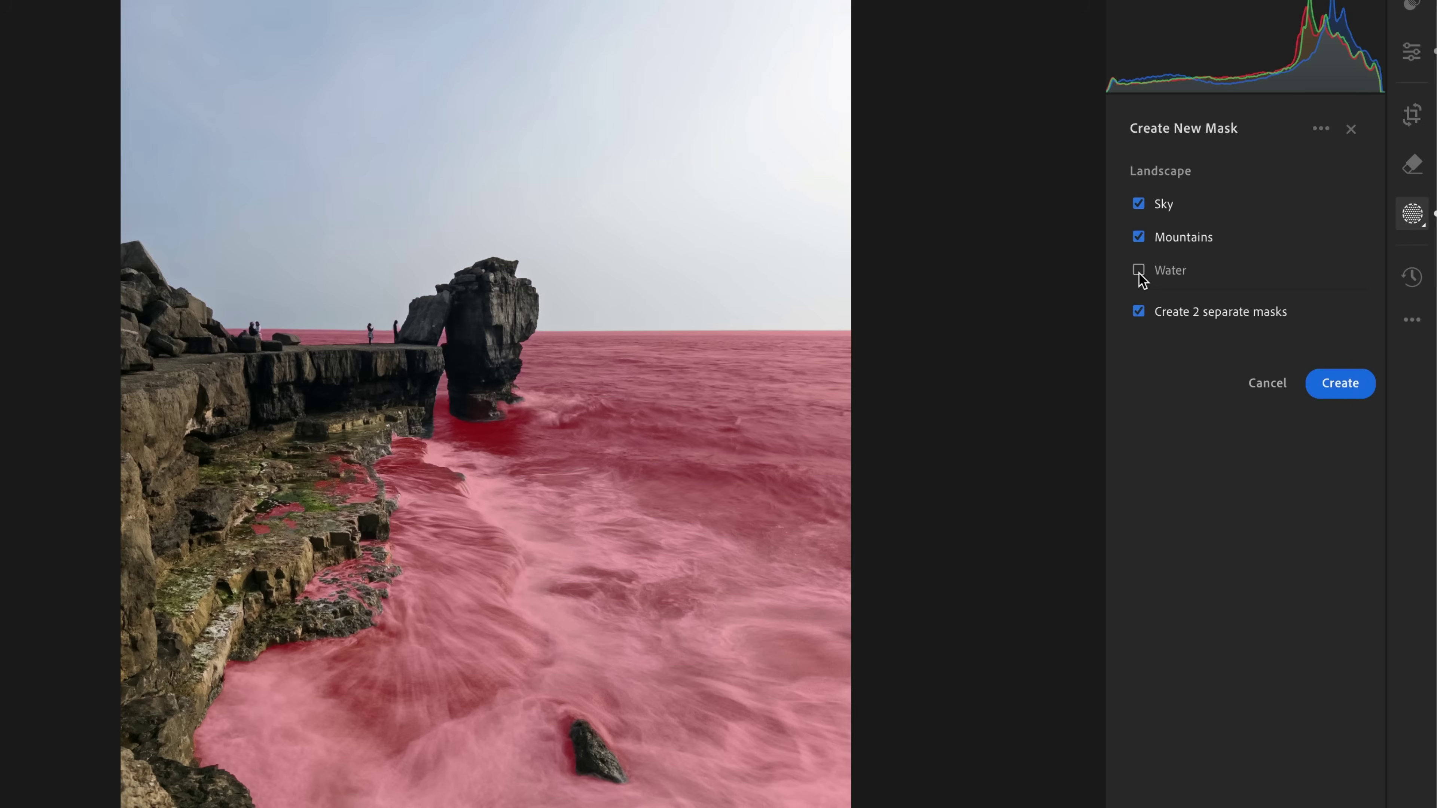
{"action": "left_click", "coordinate": [1139, 270]}
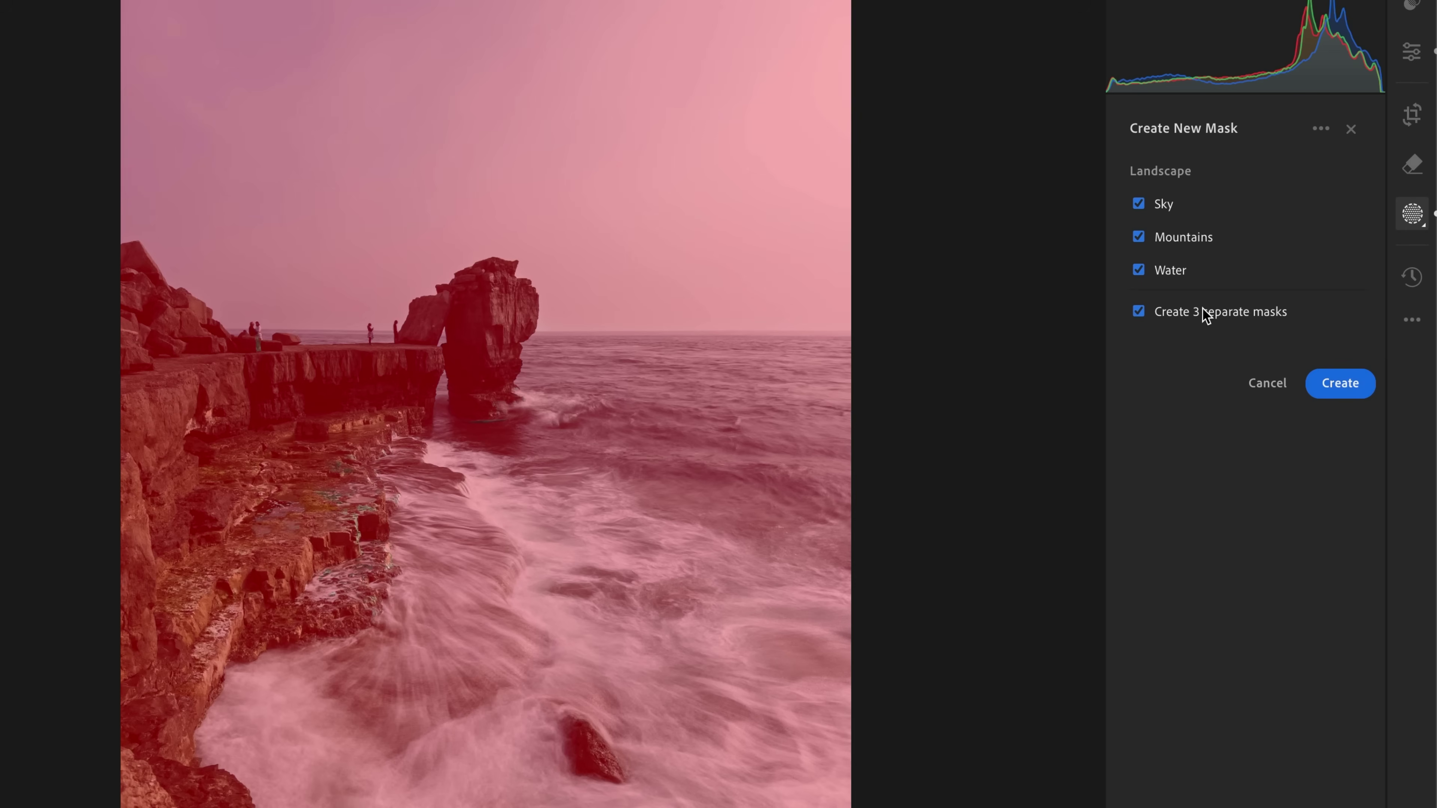
{"action": "left_click", "coordinate": [1139, 315]}
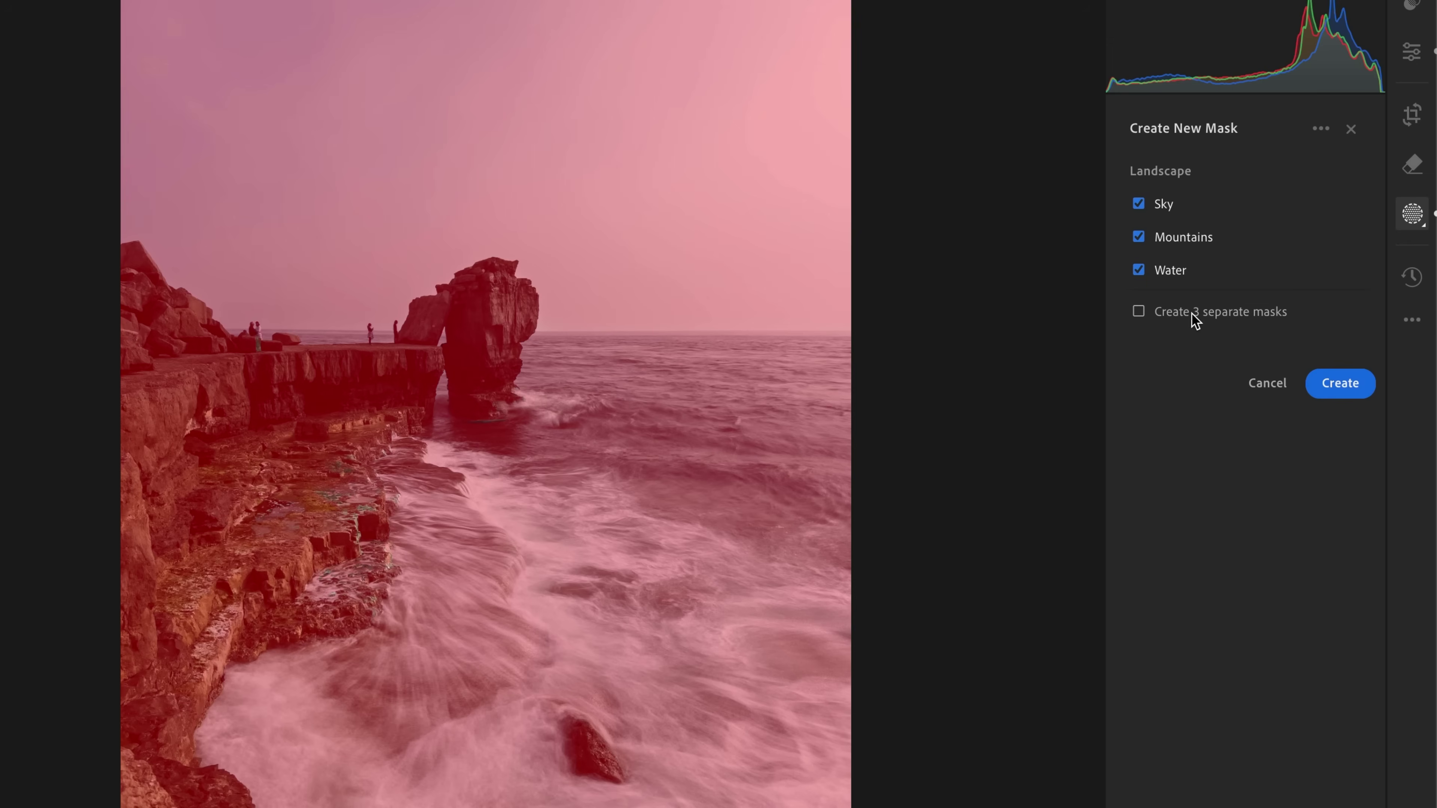
{"action": "left_click", "coordinate": [1138, 313]}
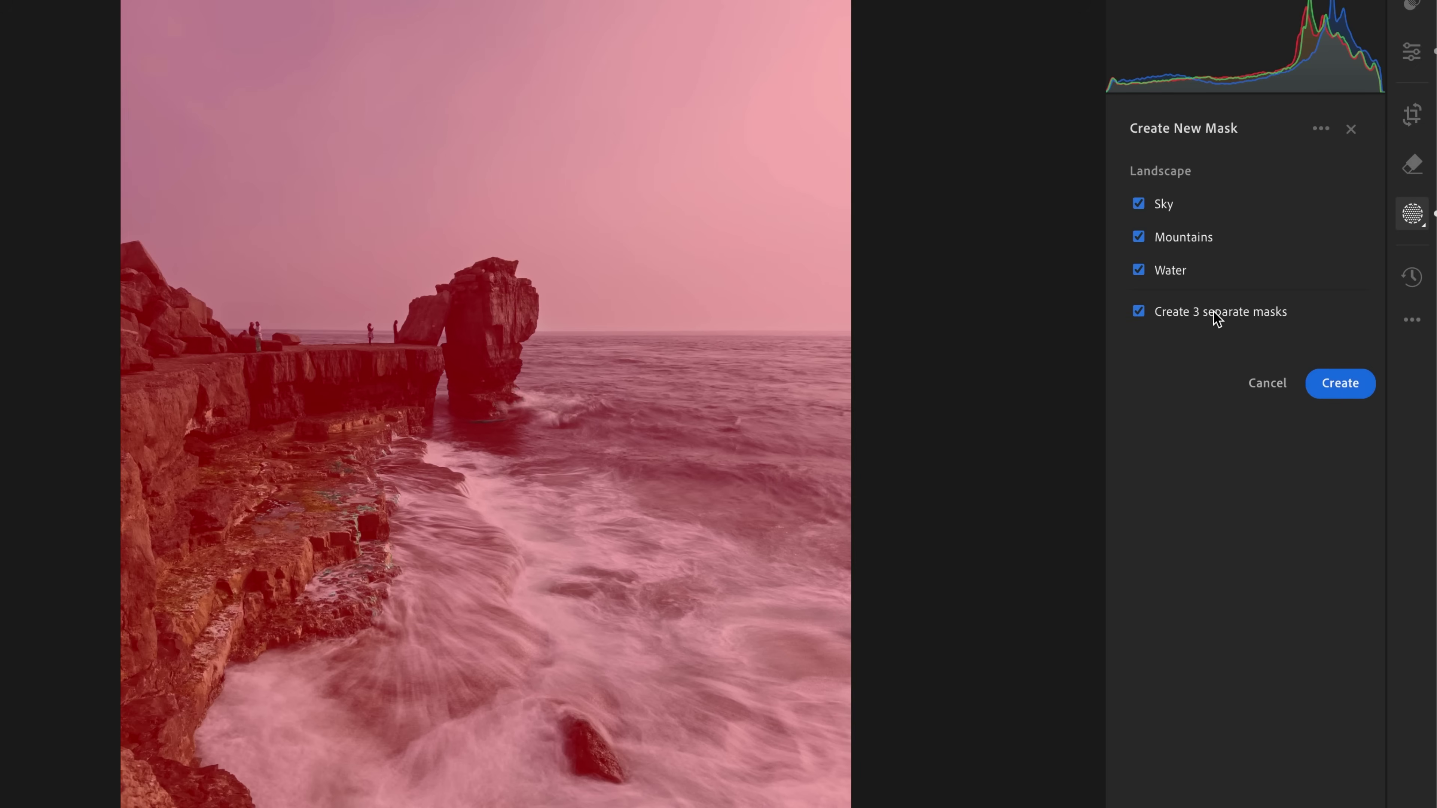
{"action": "left_click", "coordinate": [1342, 385]}
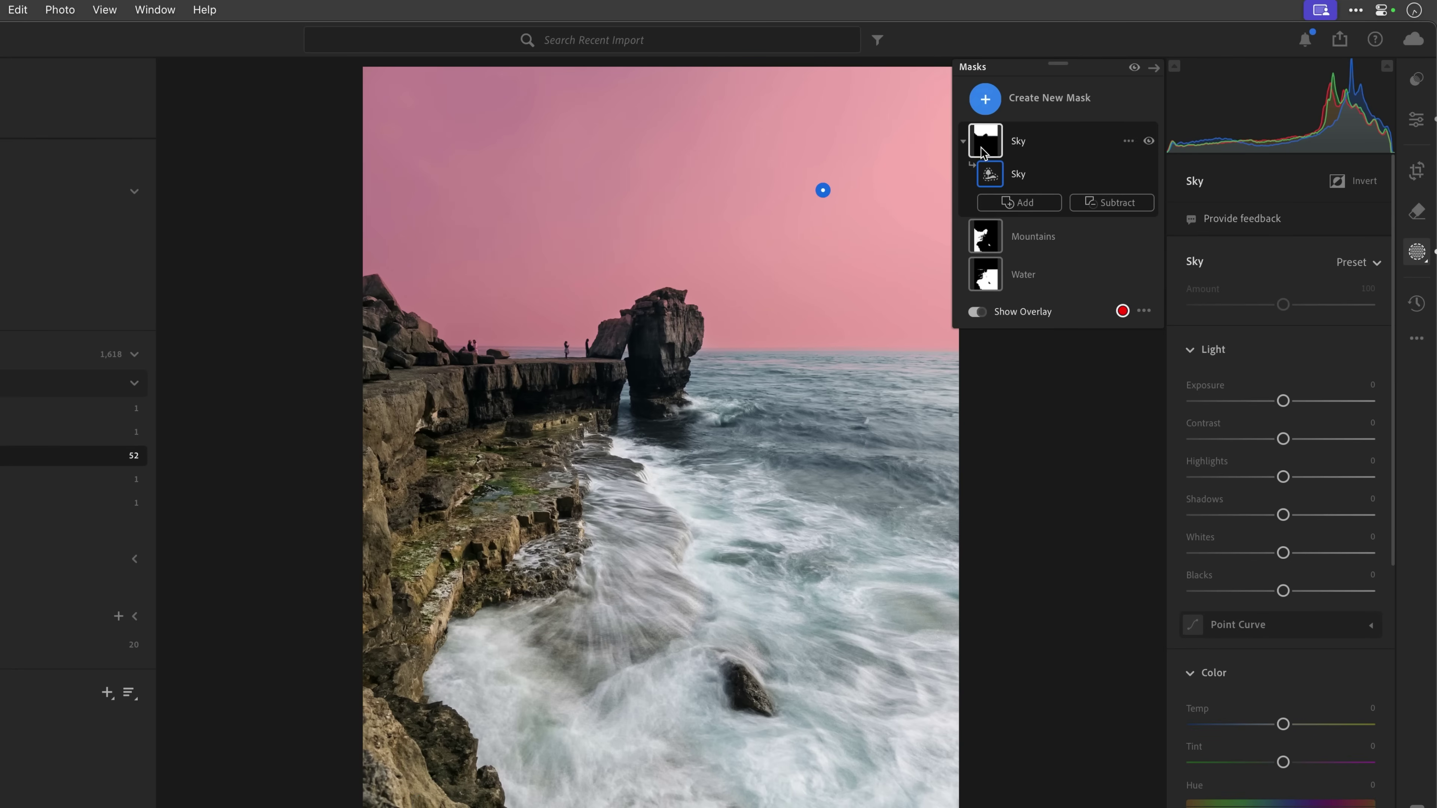
{"action": "left_click", "coordinate": [984, 100]}
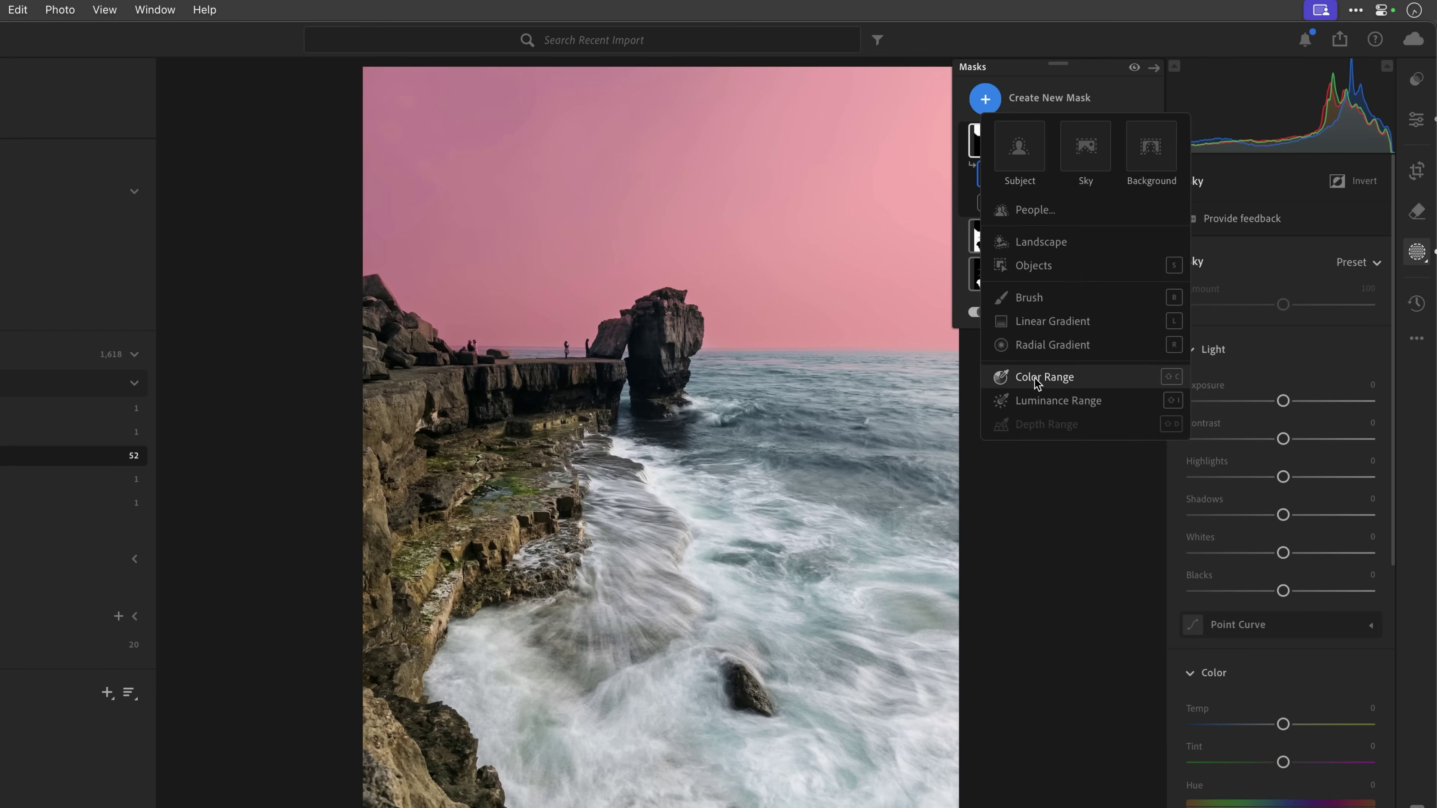
{"action": "left_click", "coordinate": [1044, 398]}
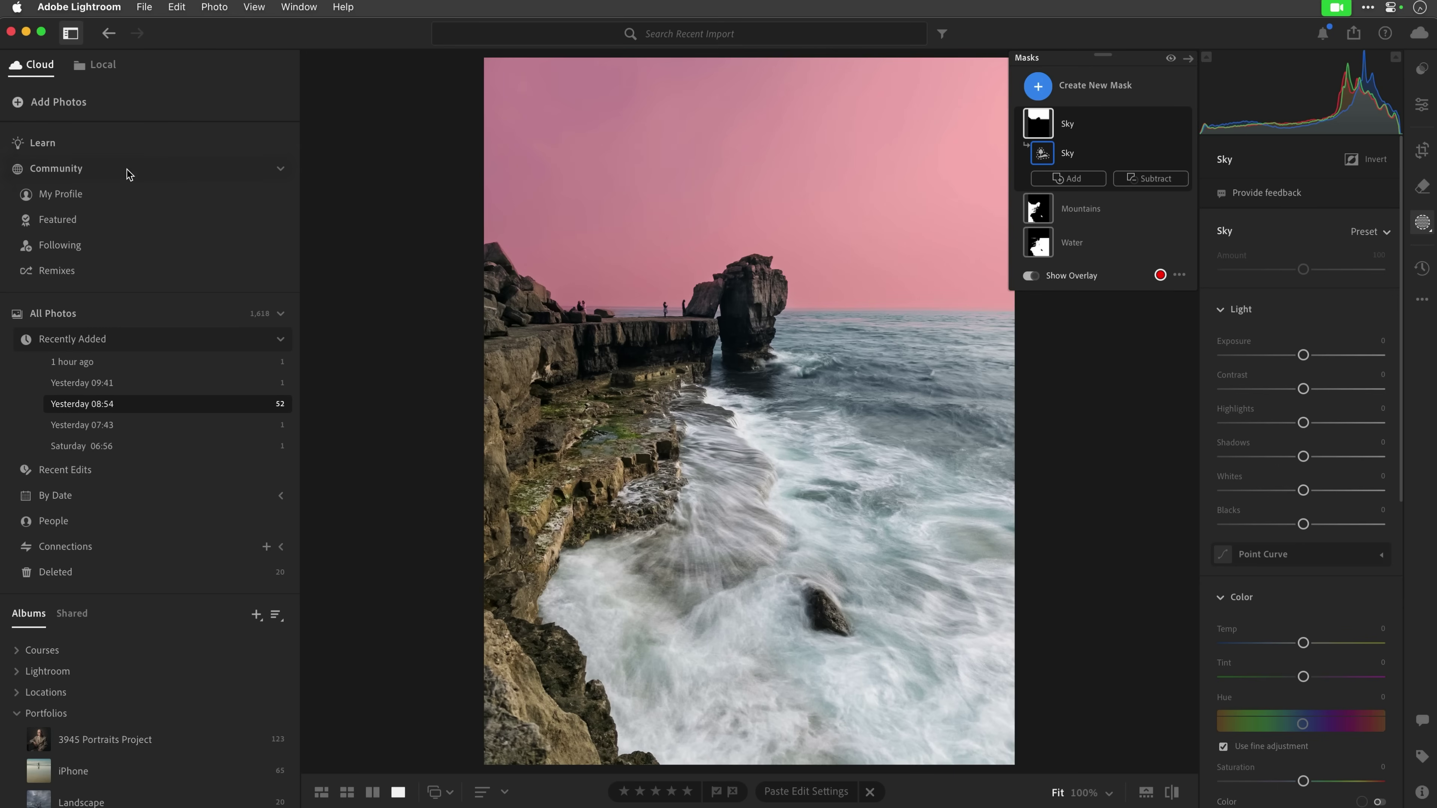
Open the mountain cabin photo from the '1 hour ago' folder and choose Landscape masking.
{"action": "left_click", "coordinate": [101, 365]}
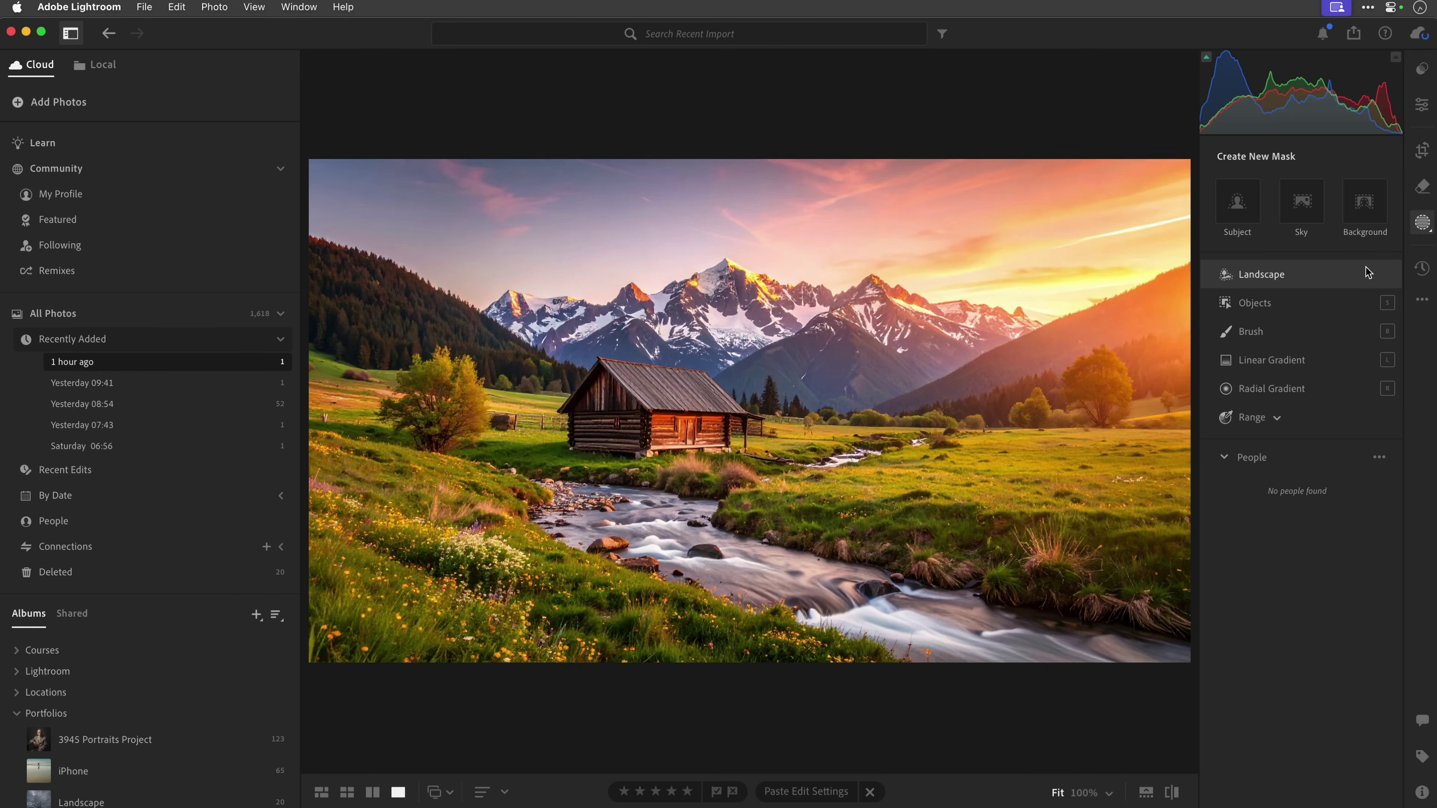
{"action": "left_click", "coordinate": [1269, 278]}
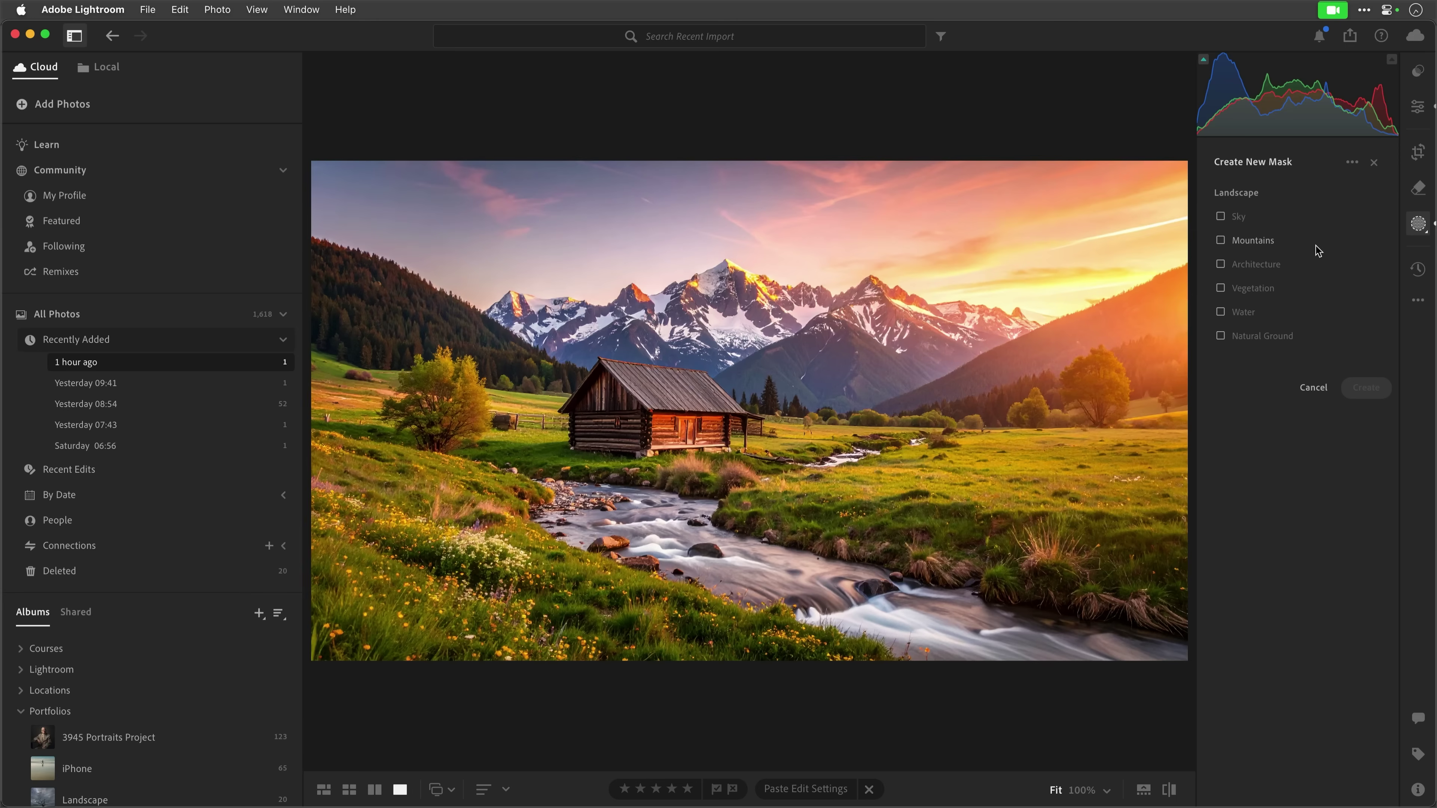
Return to Chrome's feature summary and scroll down to 'Quickly share photos and albums'.
{"action": "key", "text": "super+Tab"}
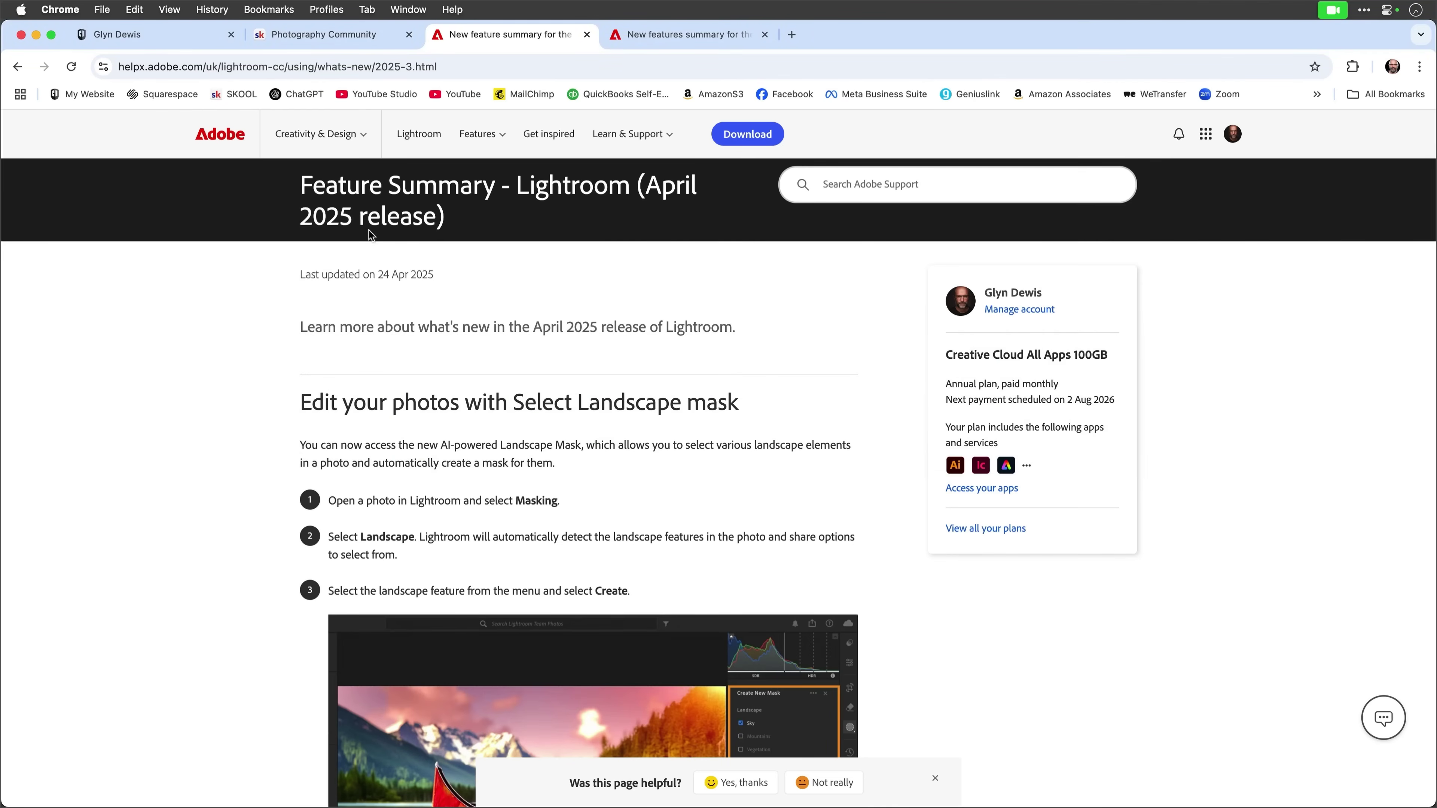
{"action": "scroll", "coordinate": [224, 342], "scroll_direction": "down", "scroll_amount": 3}
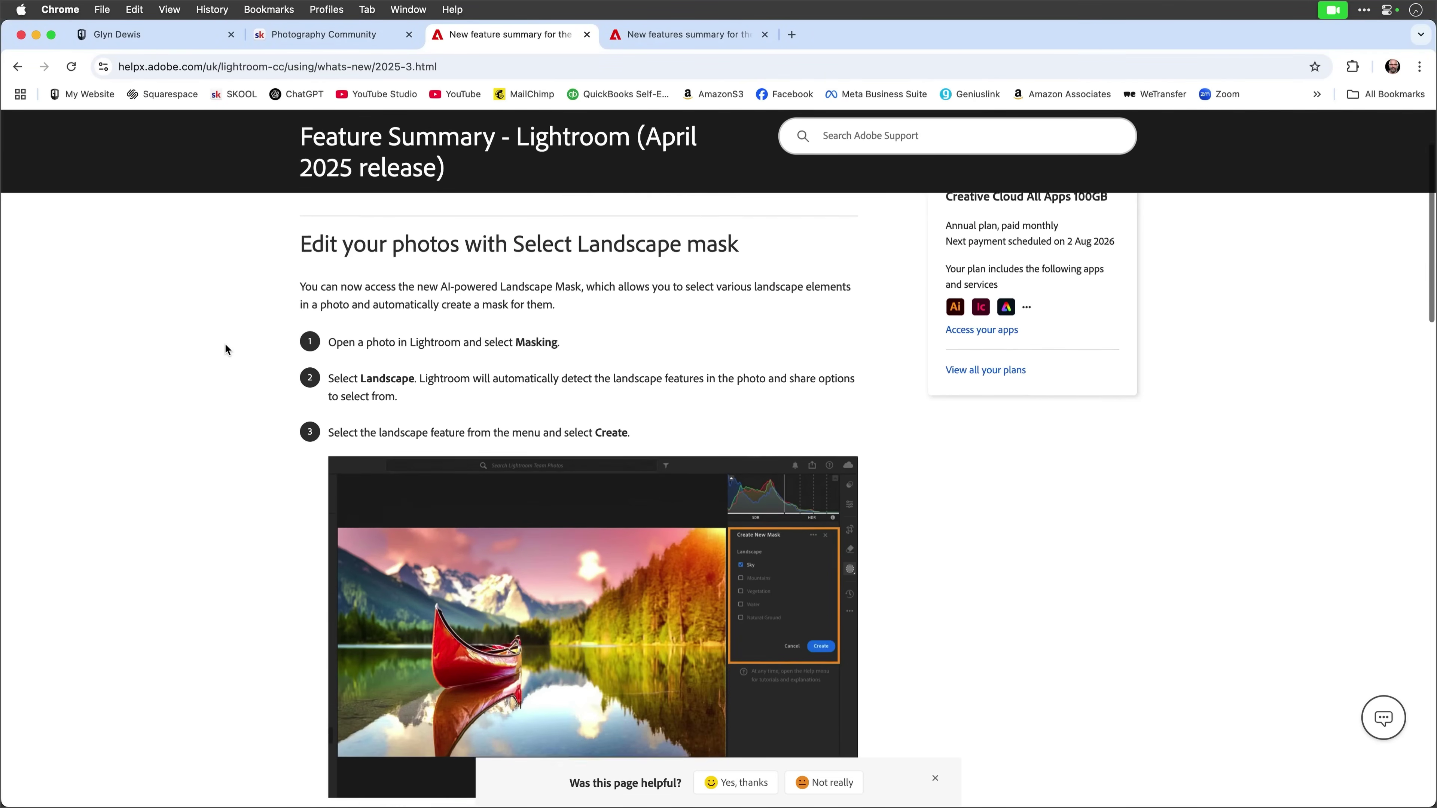
{"action": "scroll", "coordinate": [225, 346], "scroll_direction": "down", "scroll_amount": 8}
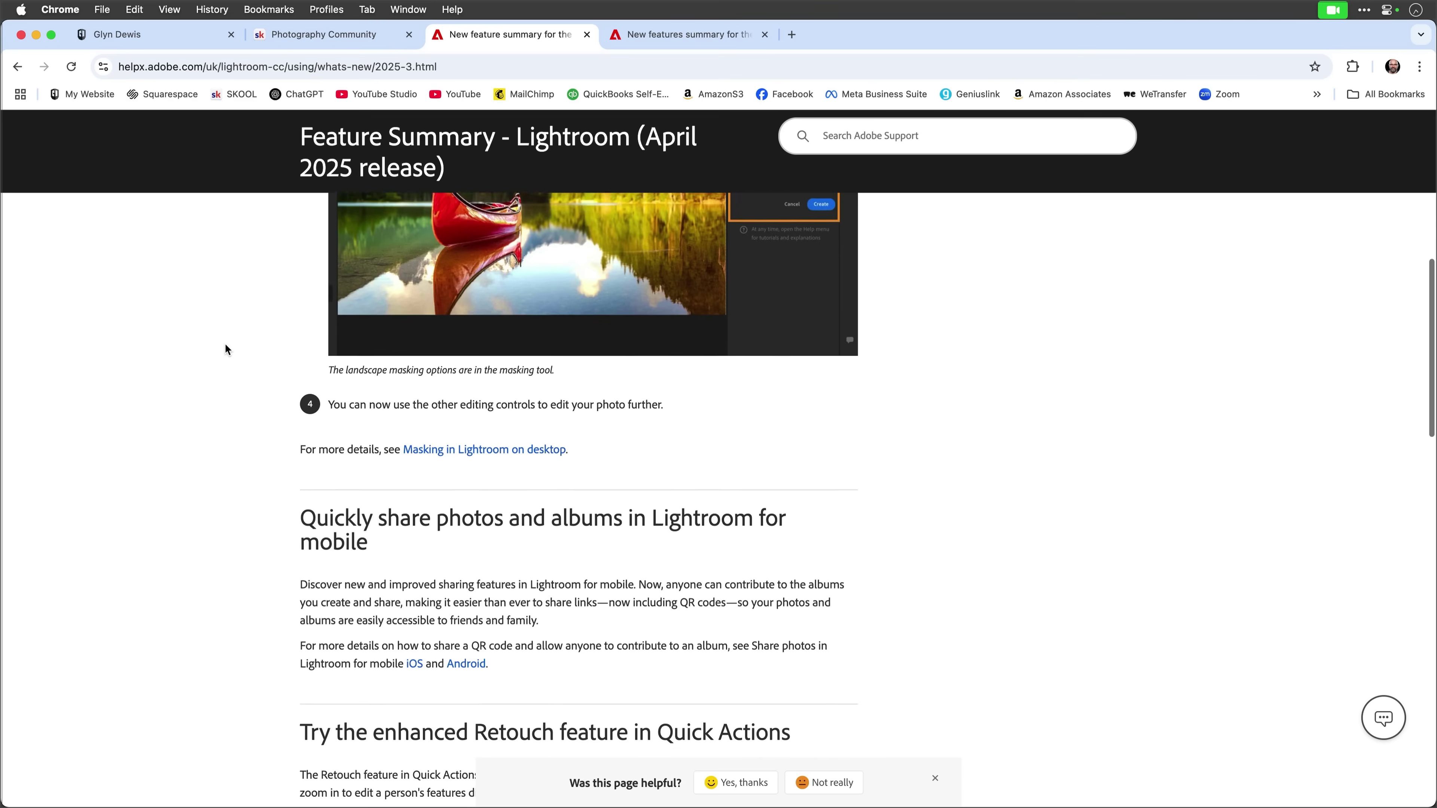
{"action": "scroll", "coordinate": [225, 342], "scroll_direction": "down", "scroll_amount": 3}
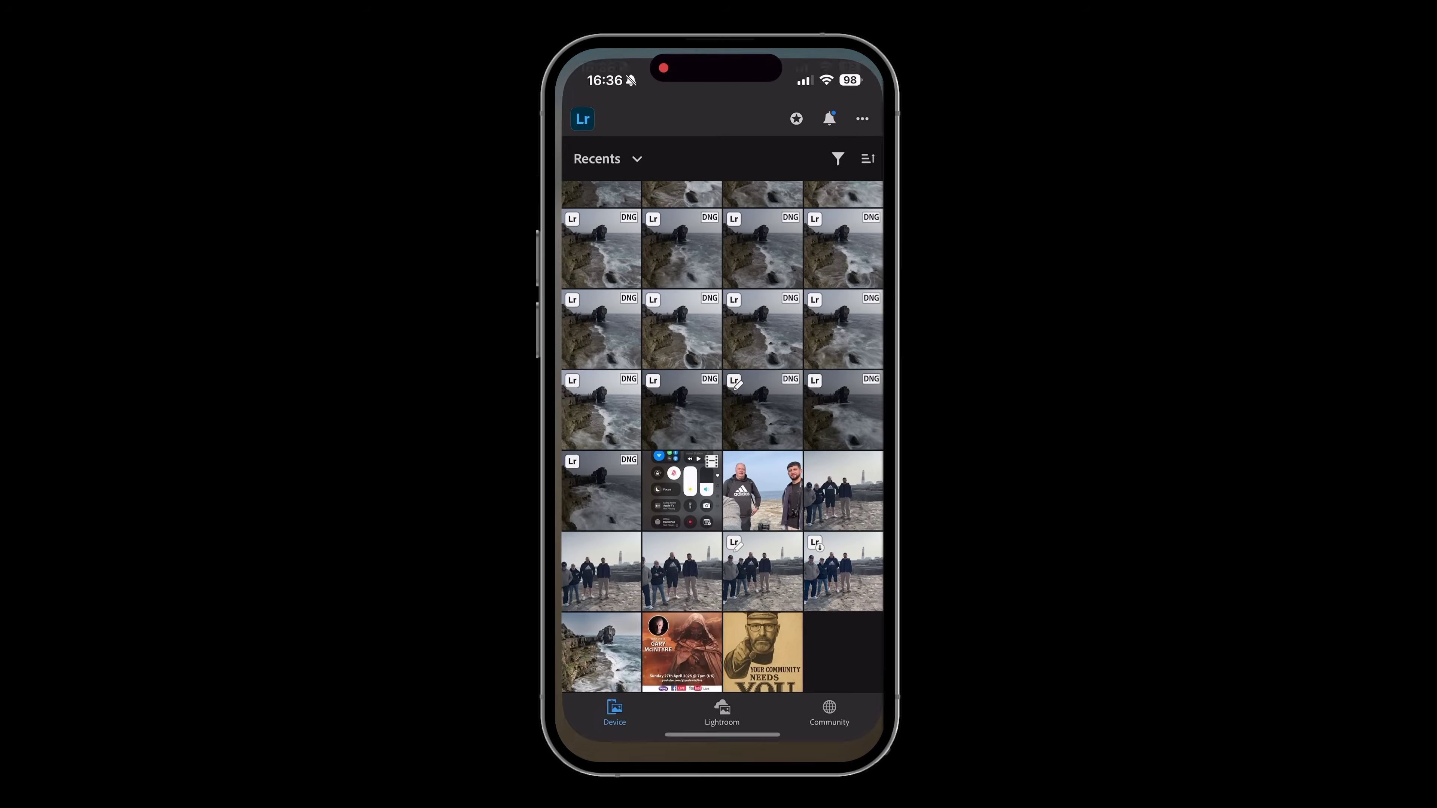
Open the coastal photo from Recents and browse the Create new Mask options.
{"action": "scroll", "coordinate": [718, 436], "scroll_direction": "up", "scroll_amount": 3}
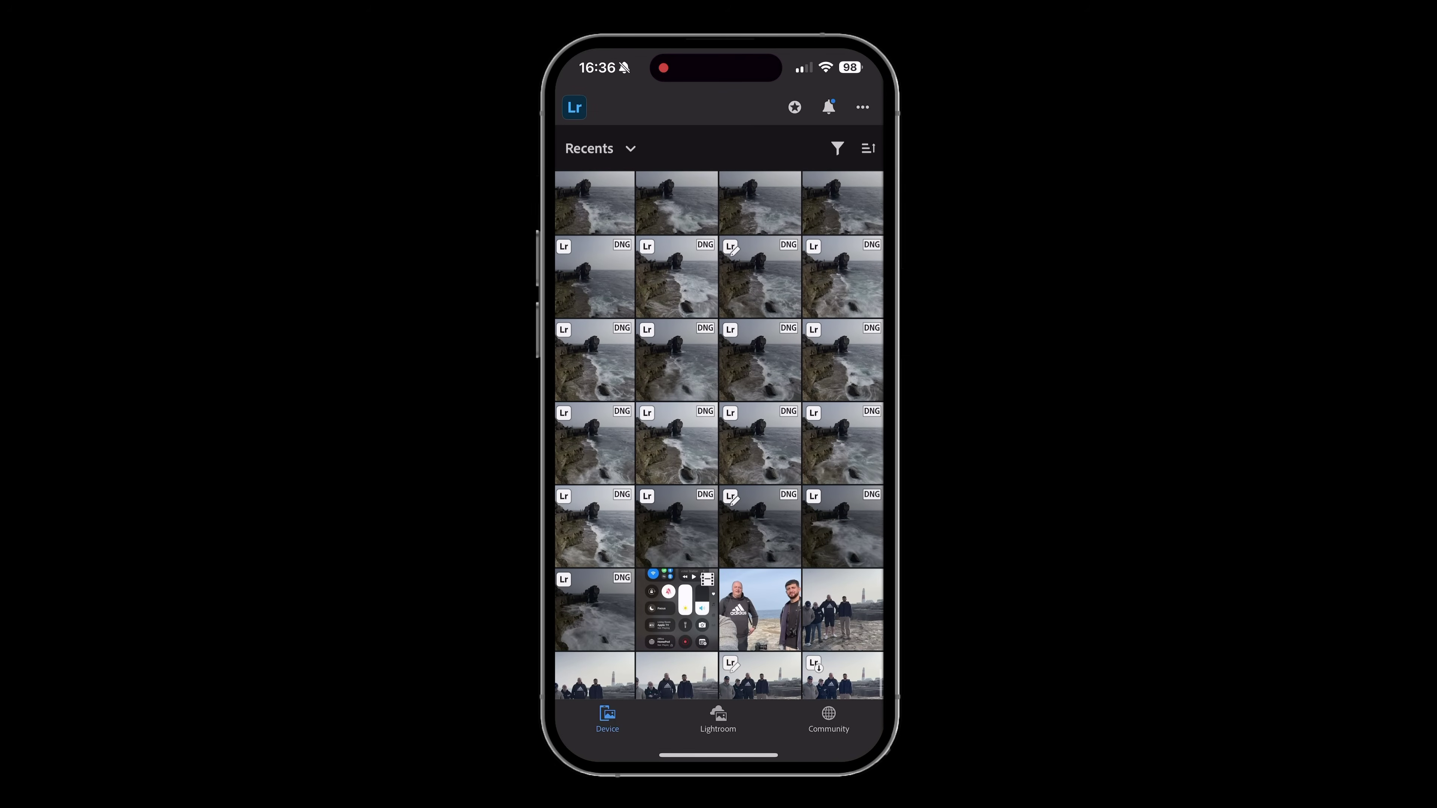
{"action": "left_click", "coordinate": [676, 442]}
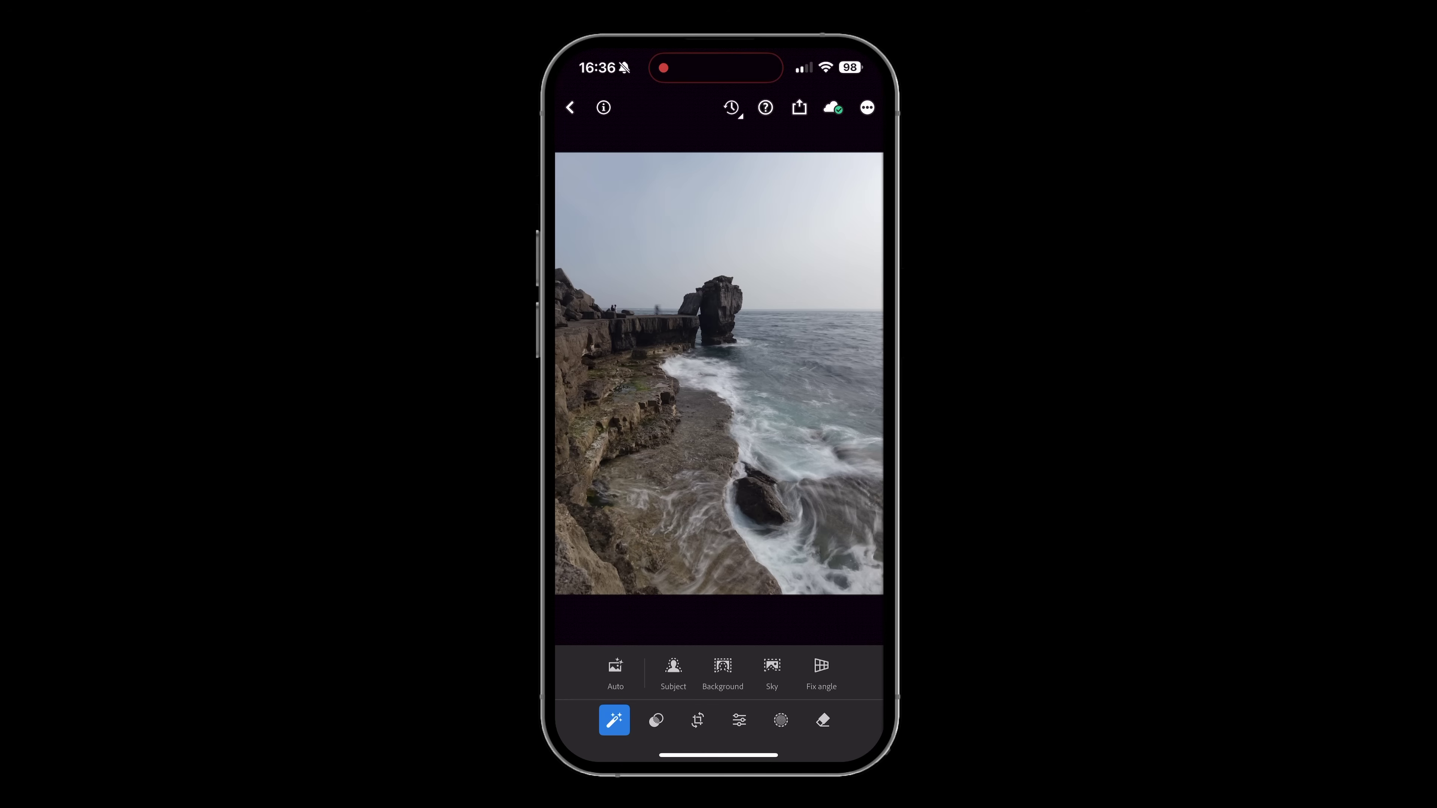
{"action": "left_click", "coordinate": [656, 720]}
{"action": "left_click", "coordinate": [858, 598]}
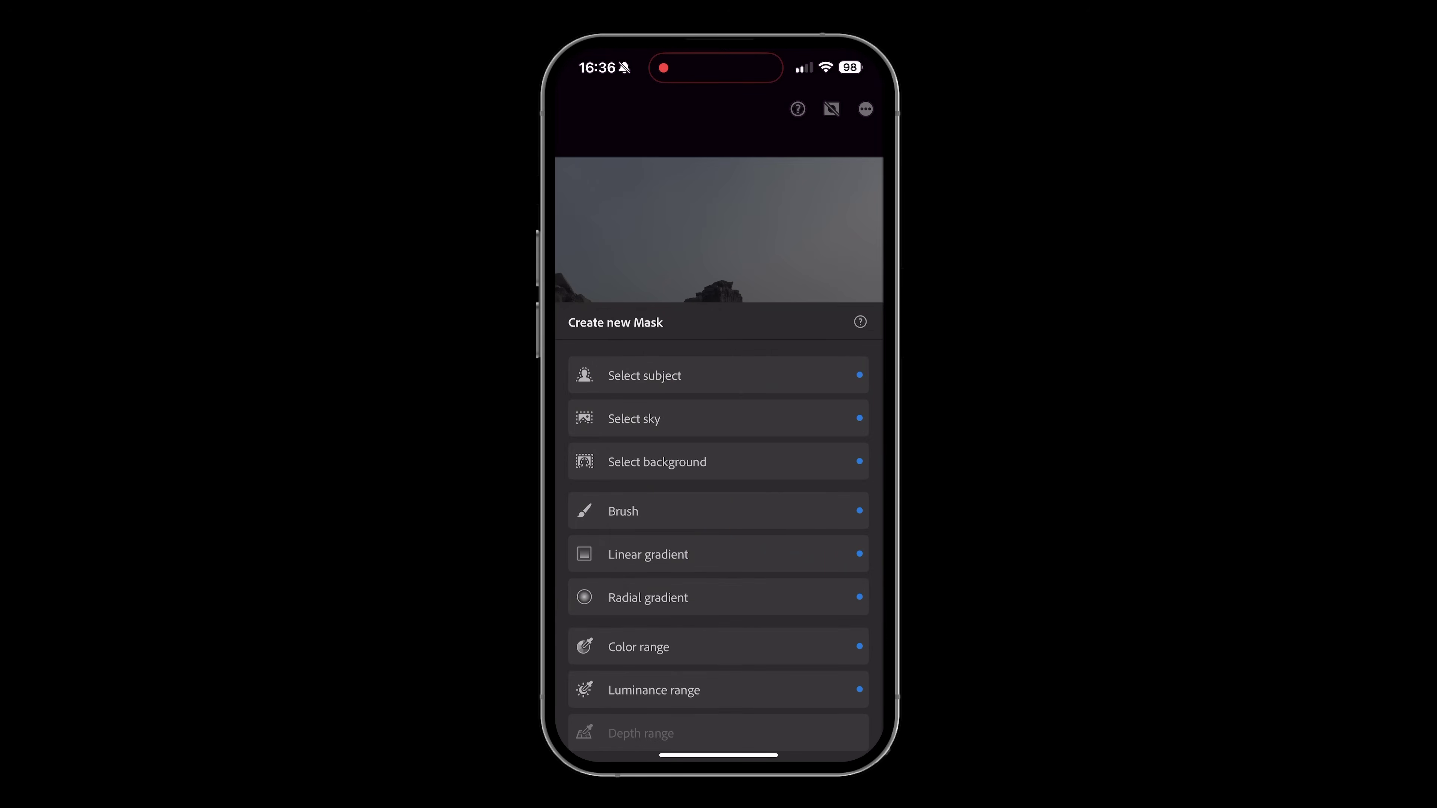
{"action": "scroll", "coordinate": [718, 509], "scroll_direction": "down", "scroll_amount": 2}
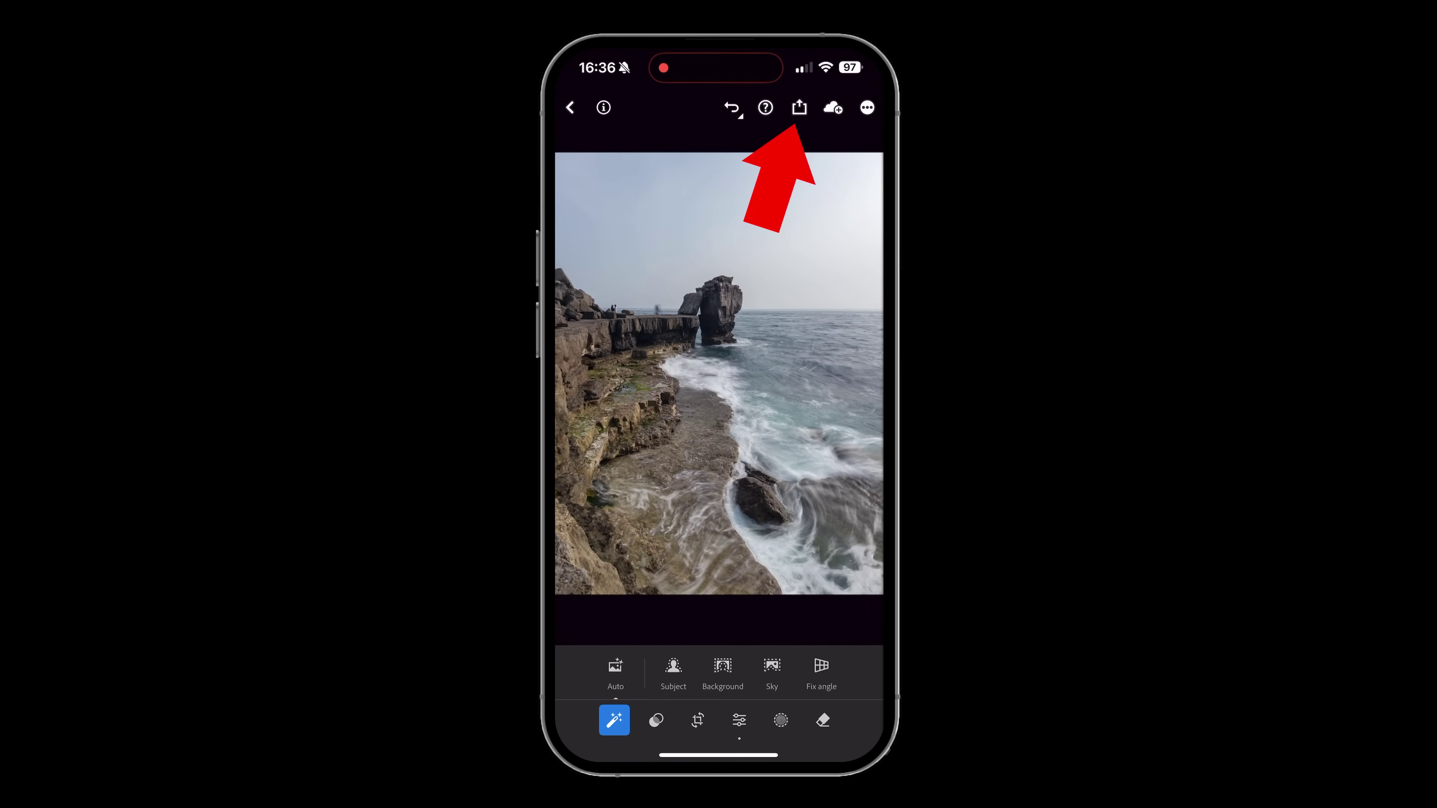
Share the coastal photo on the web and display its link's QR code.
{"action": "left_click", "coordinate": [799, 107]}
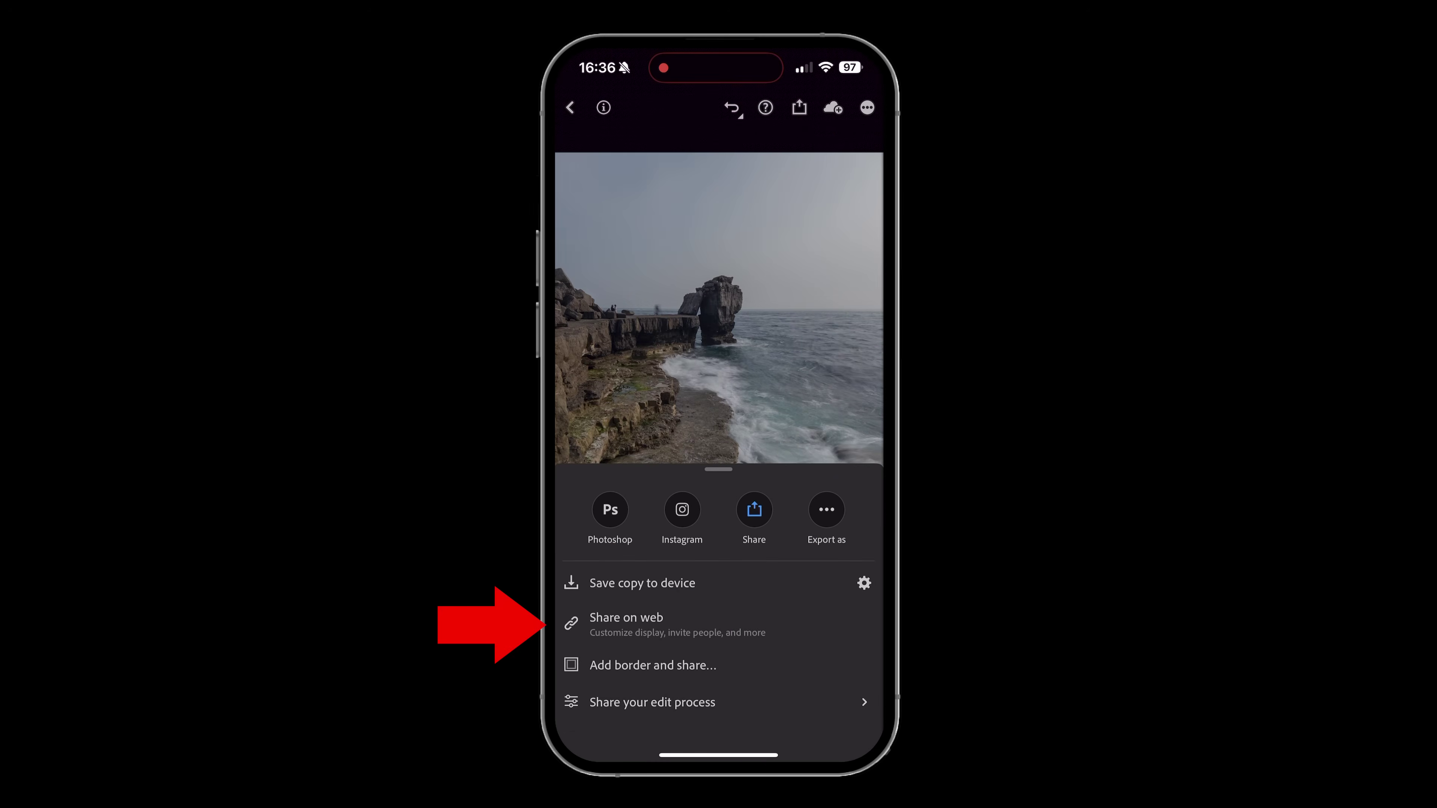
{"action": "left_click", "coordinate": [651, 623]}
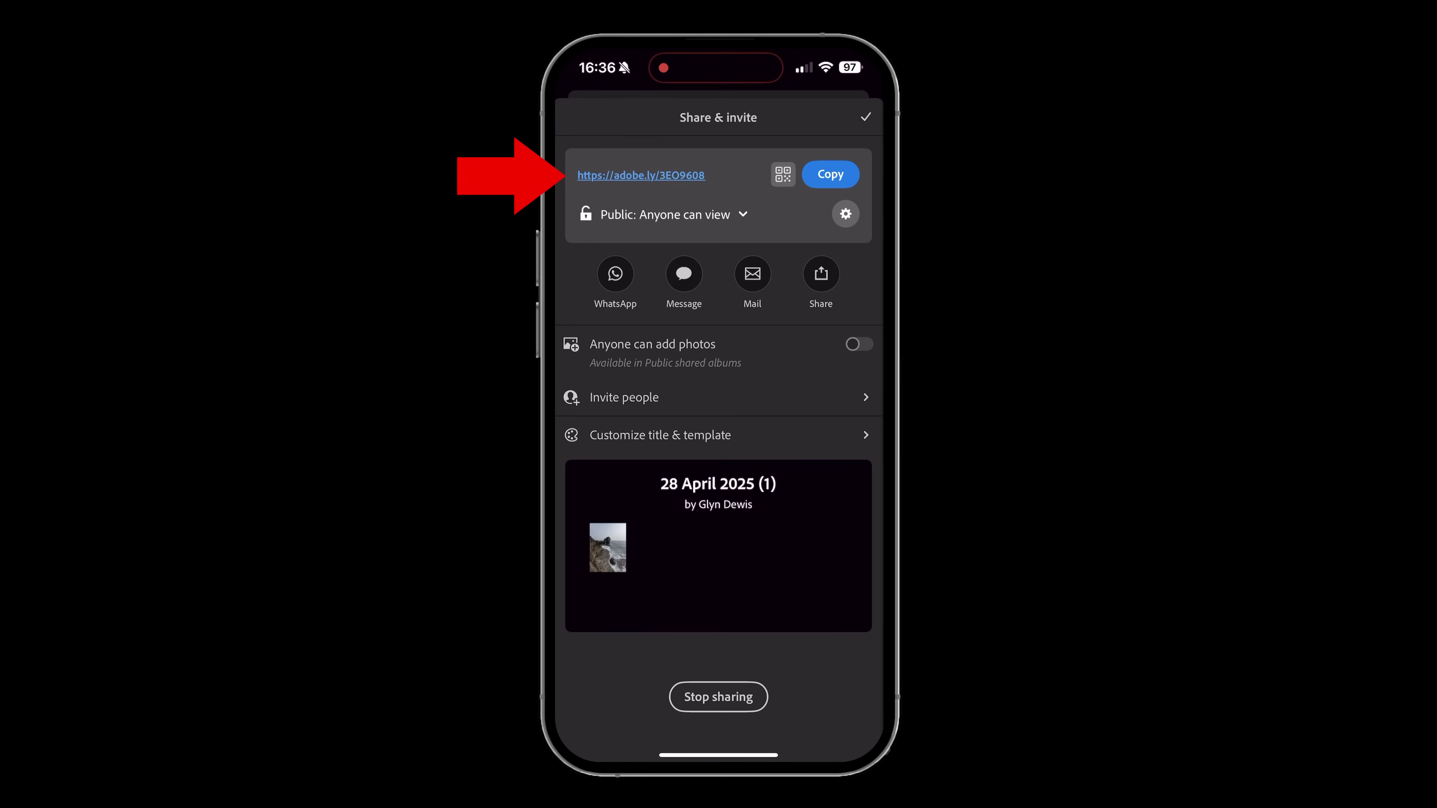
{"action": "left_click", "coordinate": [783, 174]}
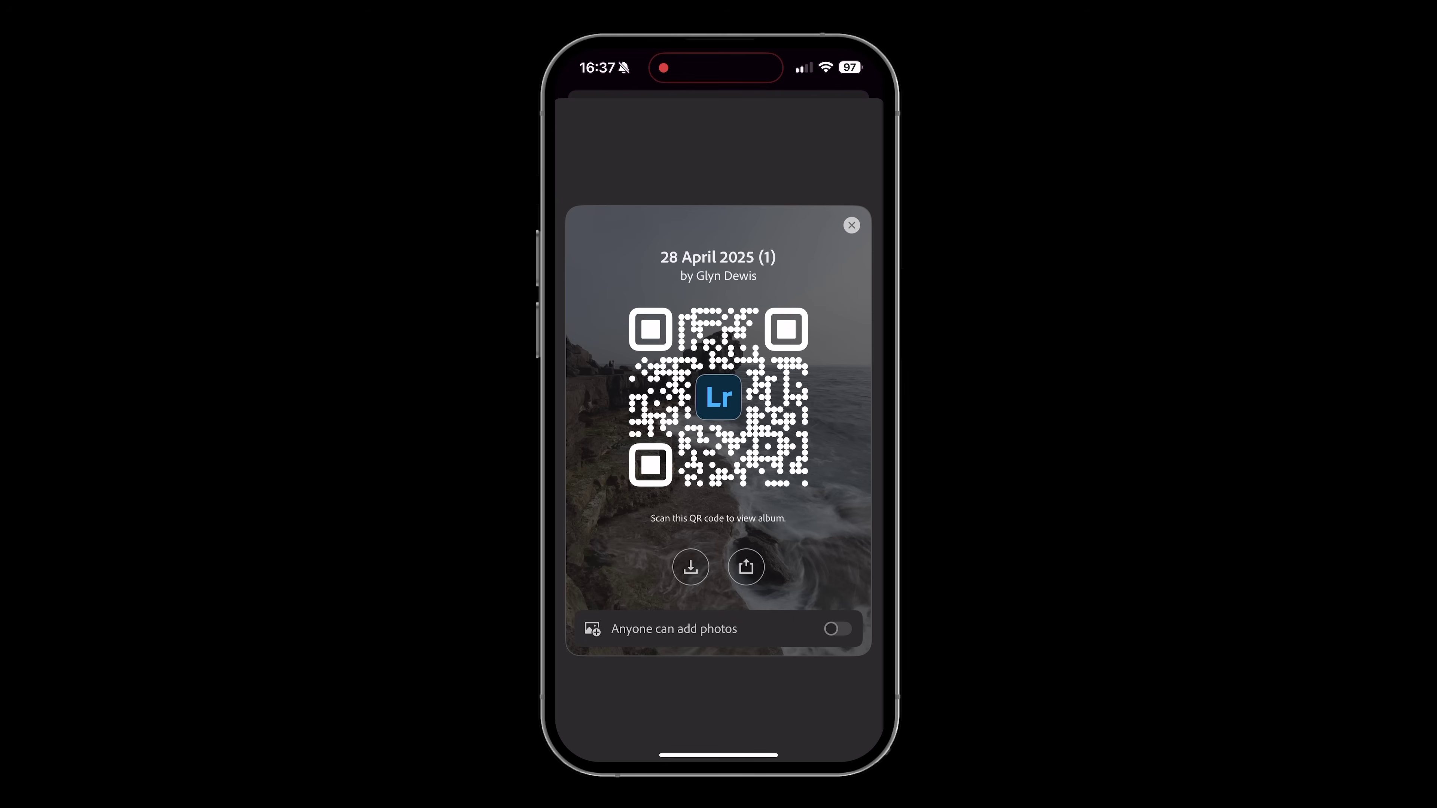
Close the QR code and review the Can view, contribute and edit invitee access levels.
{"action": "left_click", "coordinate": [851, 225]}
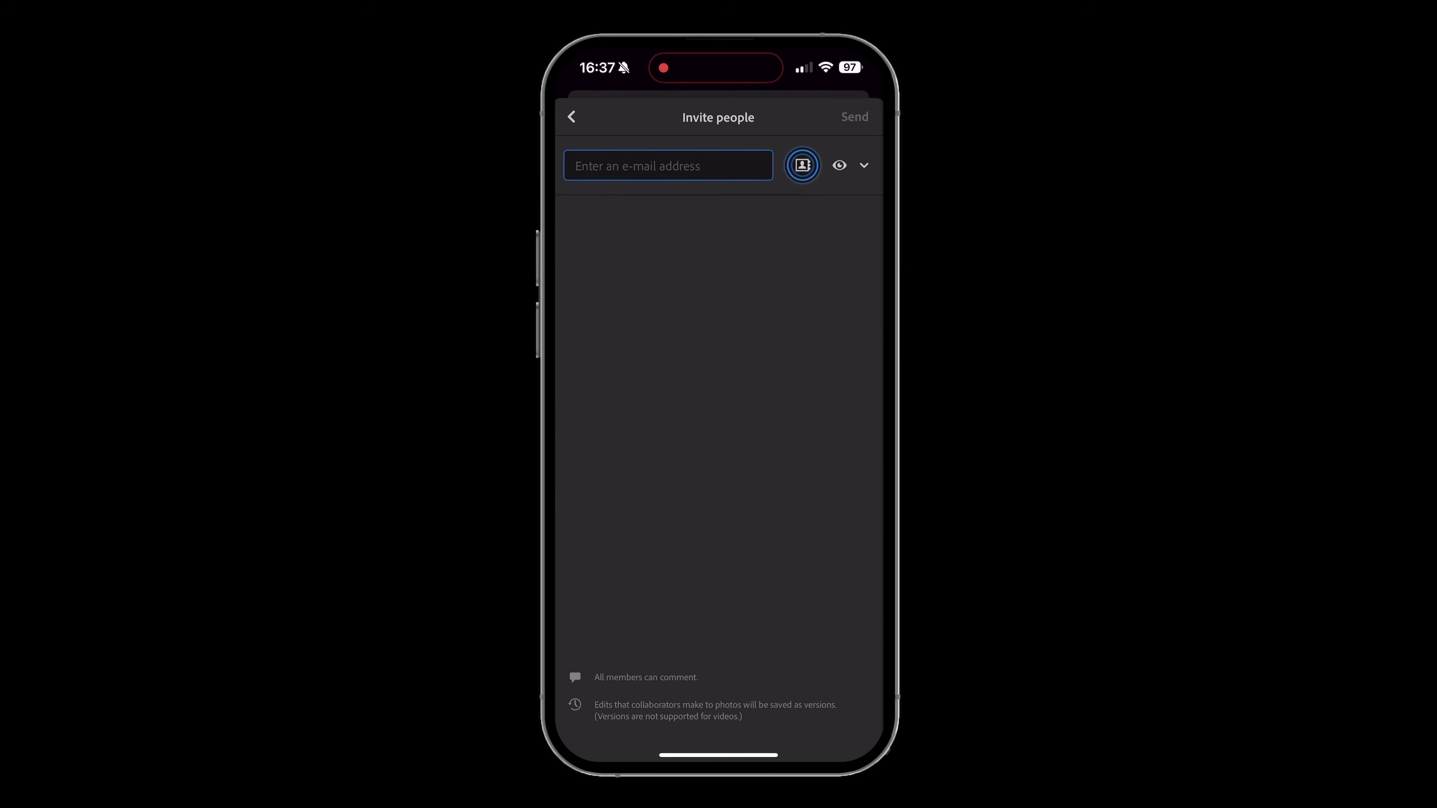
{"action": "left_click", "coordinate": [668, 165]}
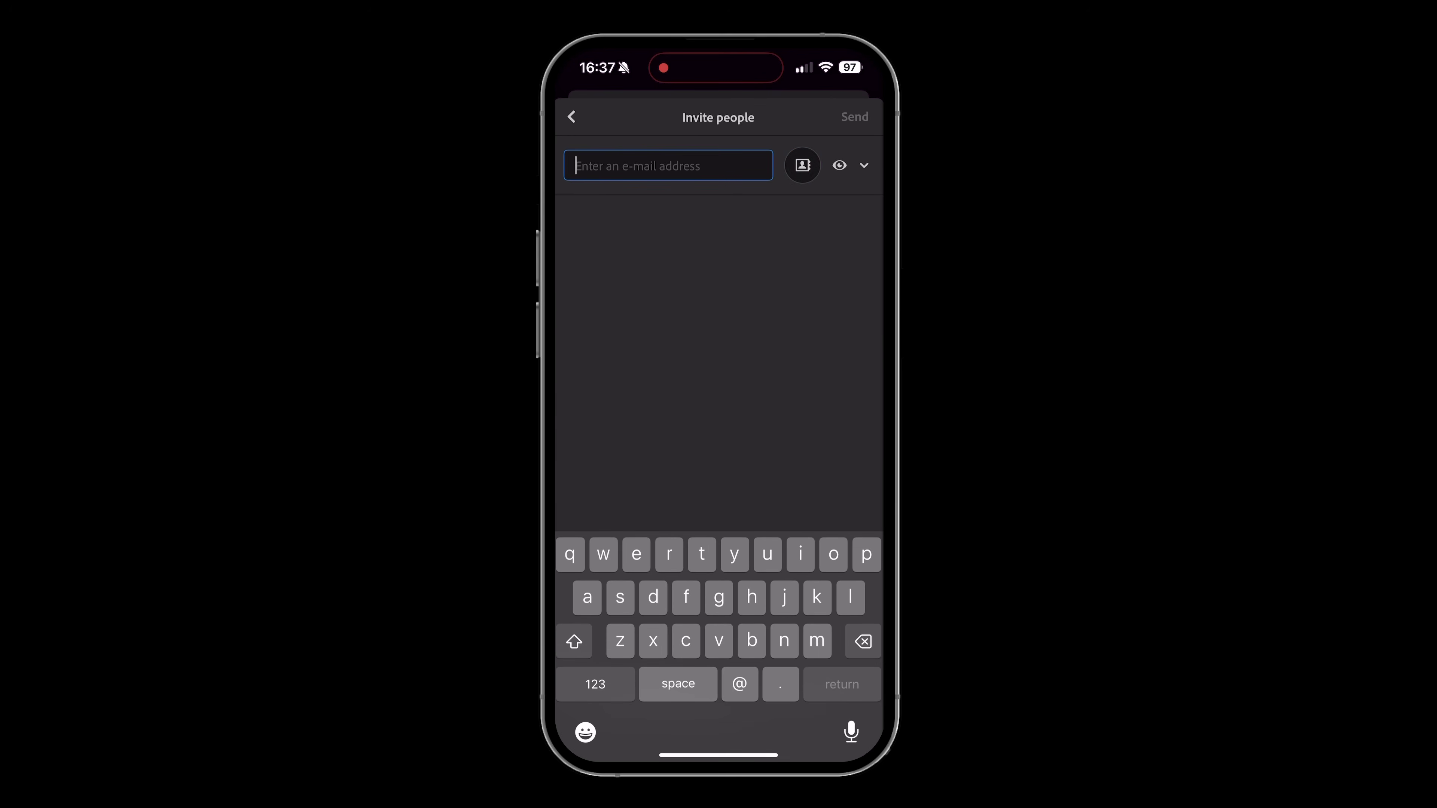
{"action": "left_click", "coordinate": [863, 165]}
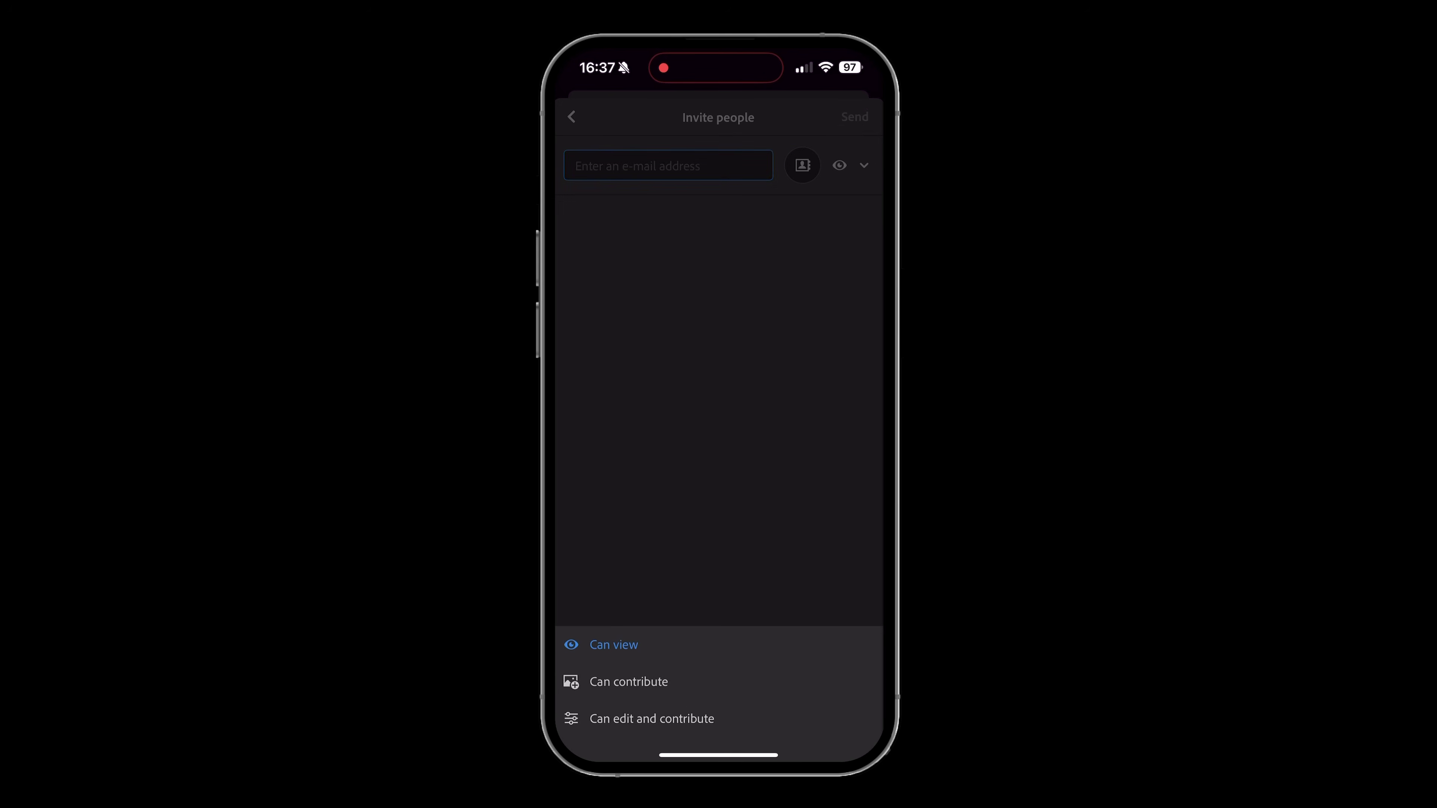
{"action": "left_click", "coordinate": [614, 645]}
Review the shared album's Customize title & template page, then return to the Recents grid.
{"action": "left_click", "coordinate": [572, 117]}
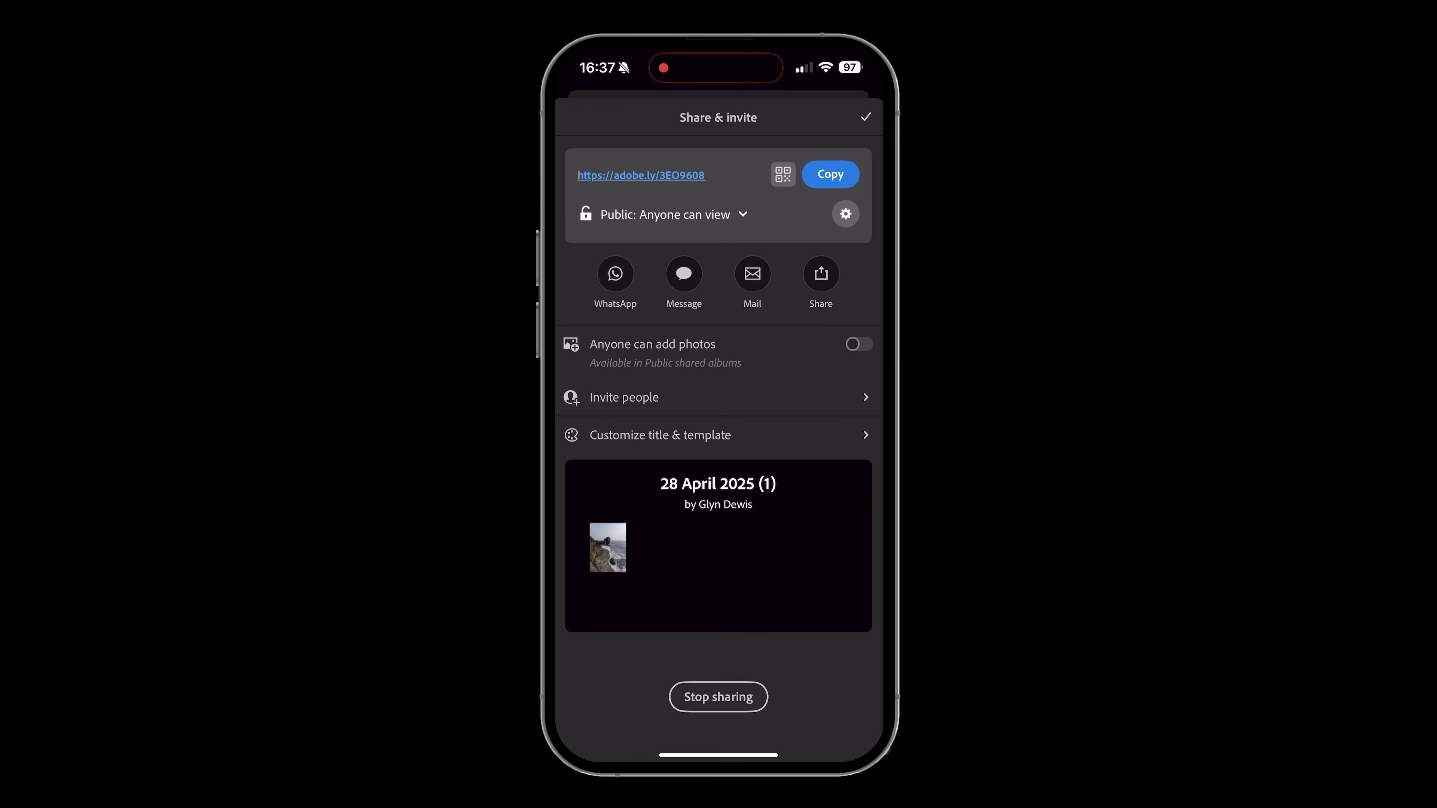
{"action": "left_click", "coordinate": [660, 435]}
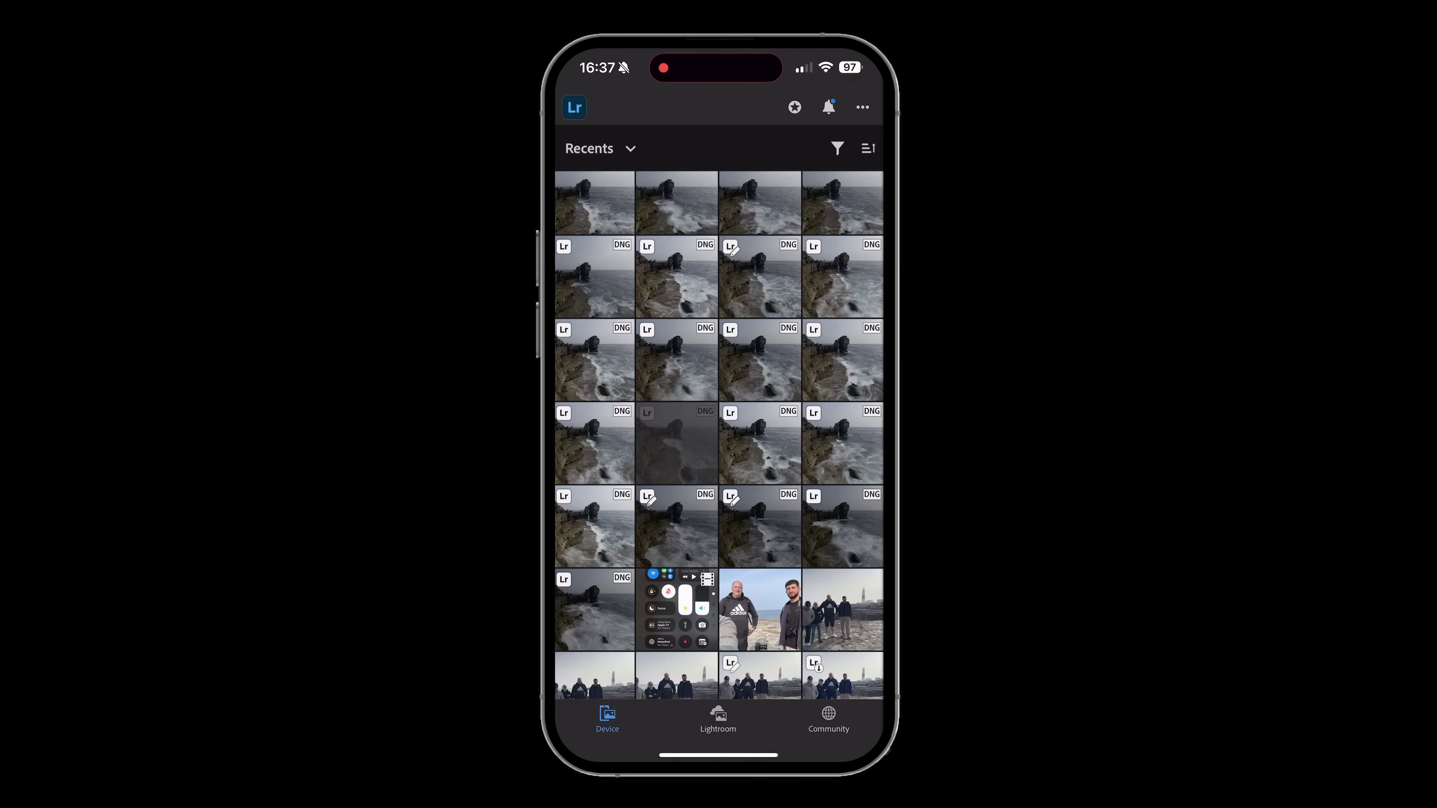
Open the lighthouse group photo IMG_3801.jpg in Retouch to show its four detected people.
{"action": "scroll", "coordinate": [719, 436], "scroll_direction": "down", "scroll_amount": 3}
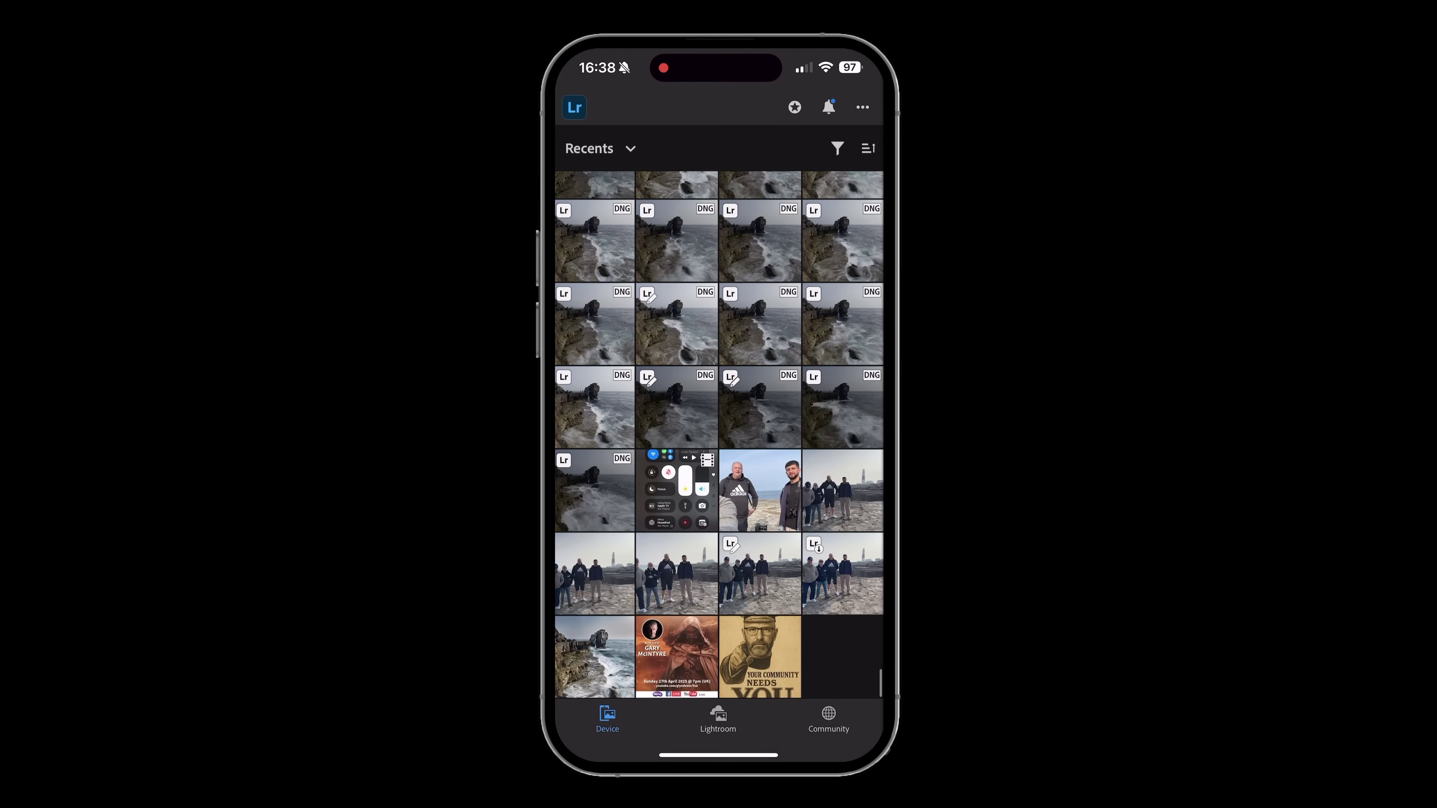
{"action": "left_click", "coordinate": [760, 573]}
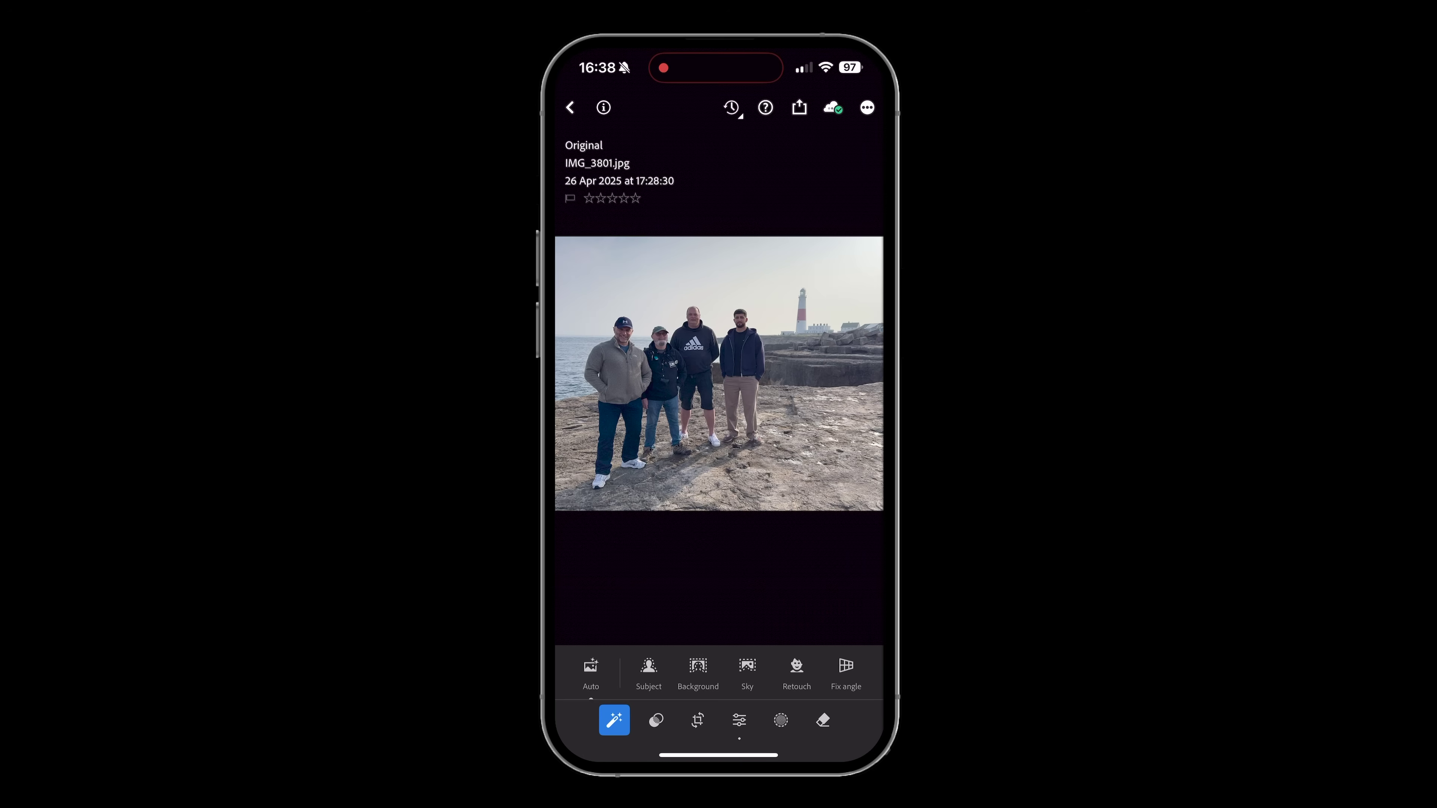
{"action": "left_click", "coordinate": [796, 670]}
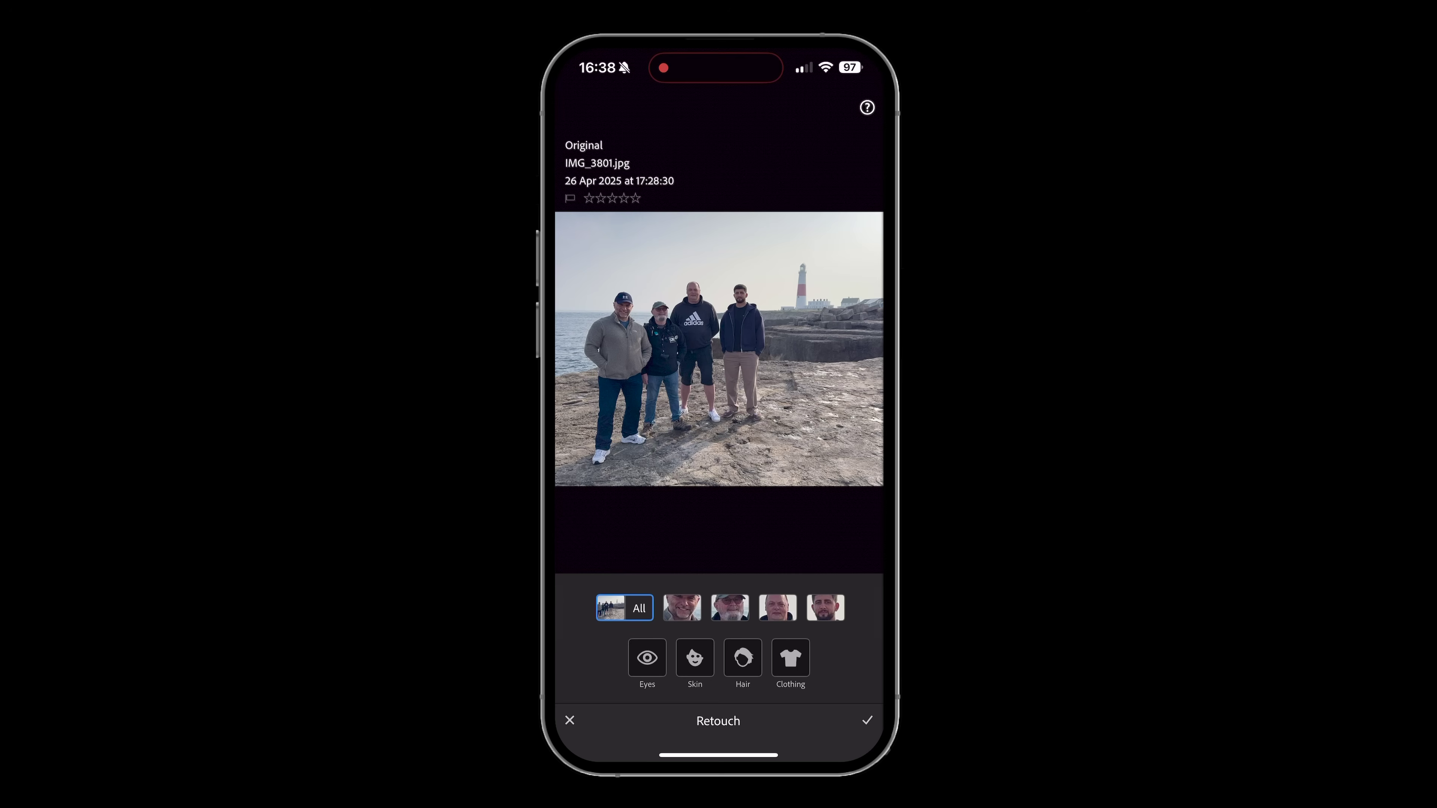
Check each detected face, select the man in the cap, and whiten his teeth to 52.
{"action": "left_click", "coordinate": [682, 607]}
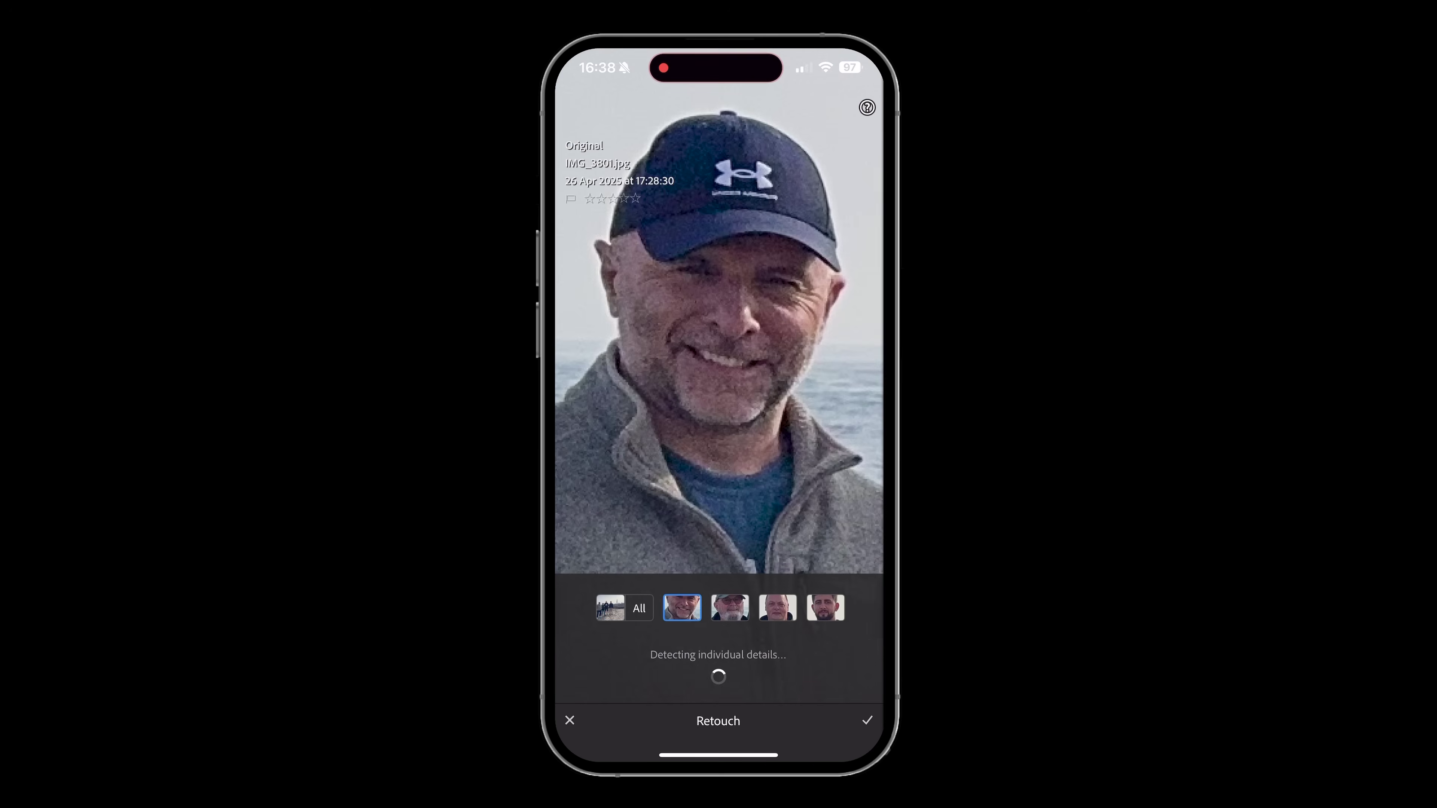
{"action": "left_click", "coordinate": [730, 607]}
{"action": "left_click", "coordinate": [777, 607]}
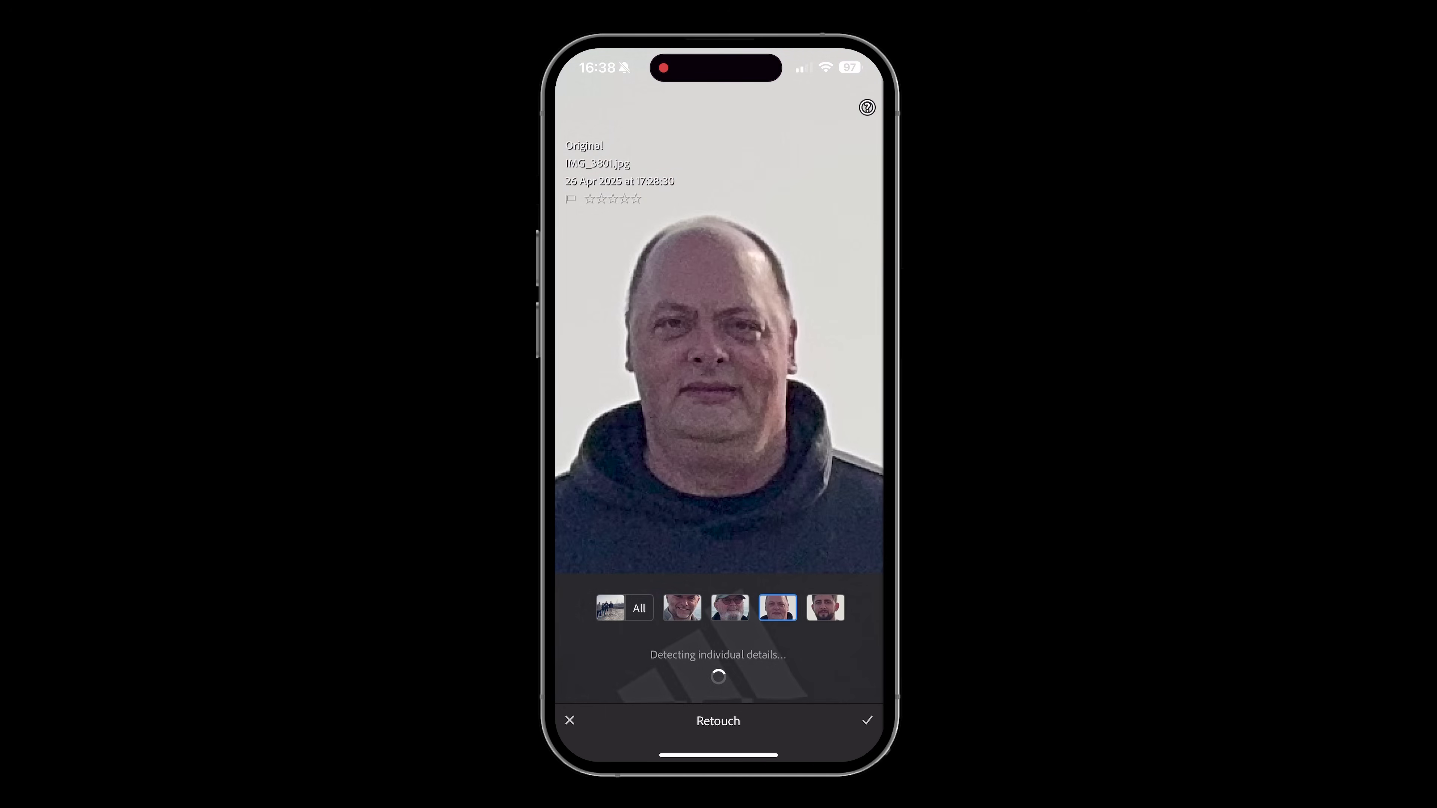
{"action": "left_click", "coordinate": [825, 607]}
{"action": "left_click", "coordinate": [681, 607]}
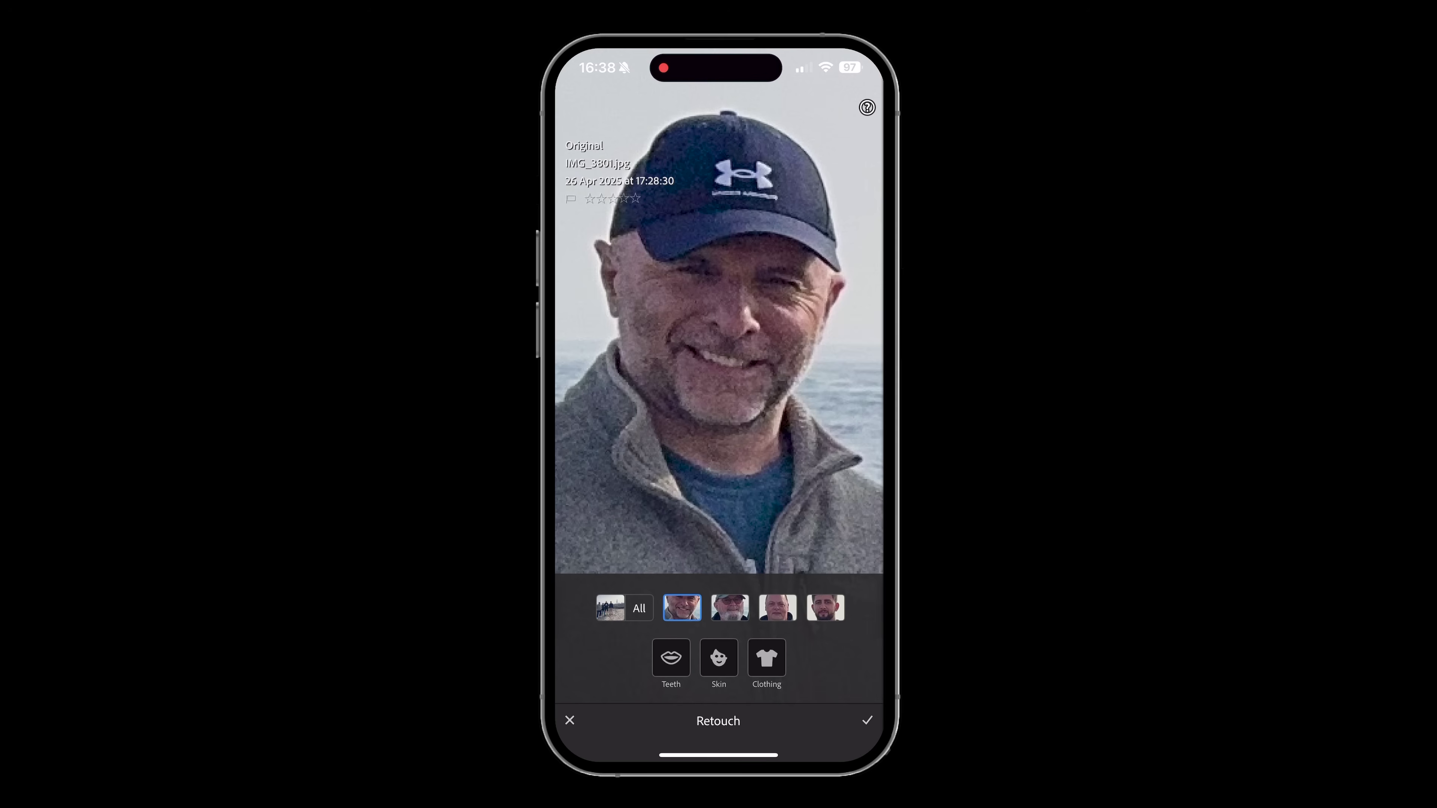
{"action": "left_click", "coordinate": [670, 657]}
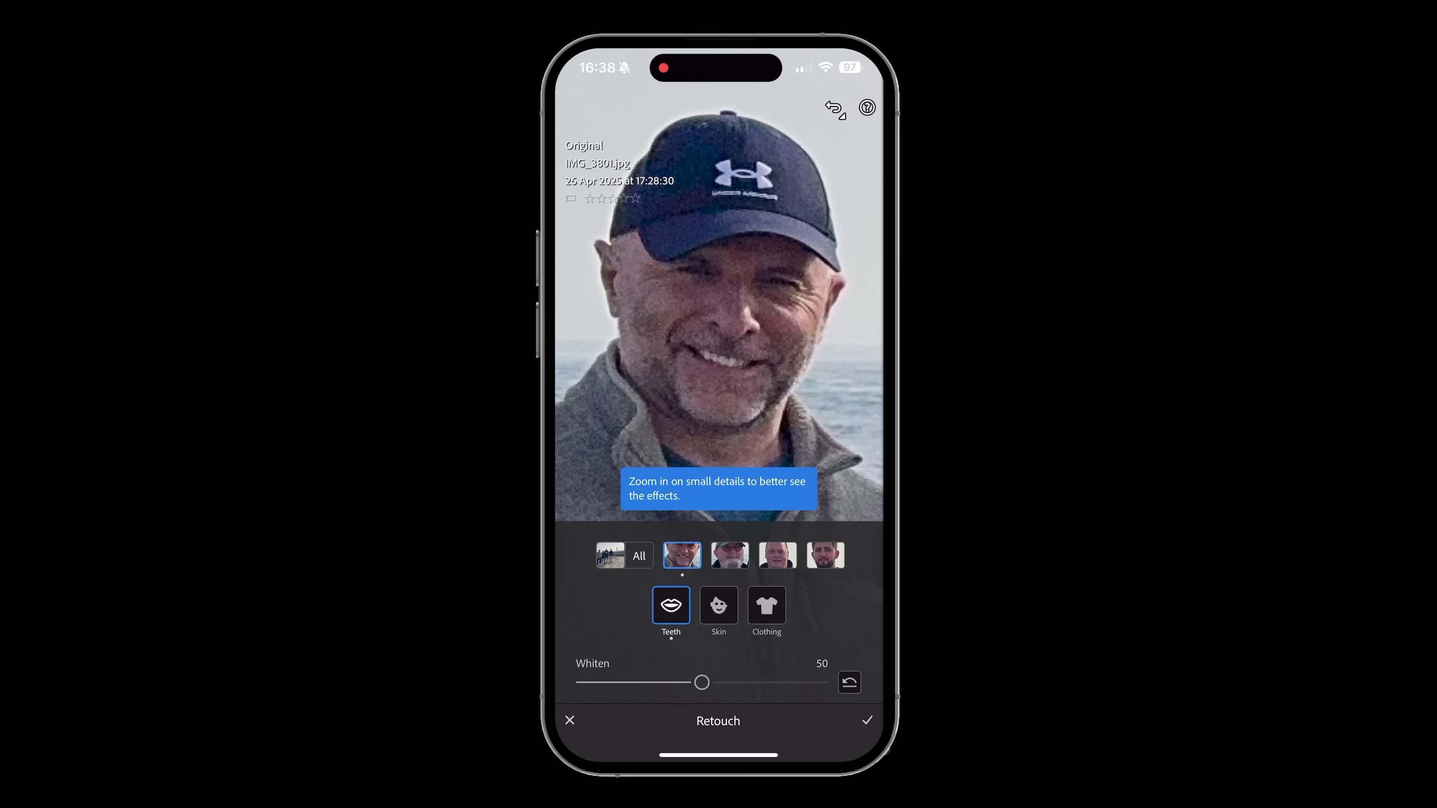
{"action": "left_click_drag", "start_coordinate": [702, 683], "coordinate": [759, 682]}
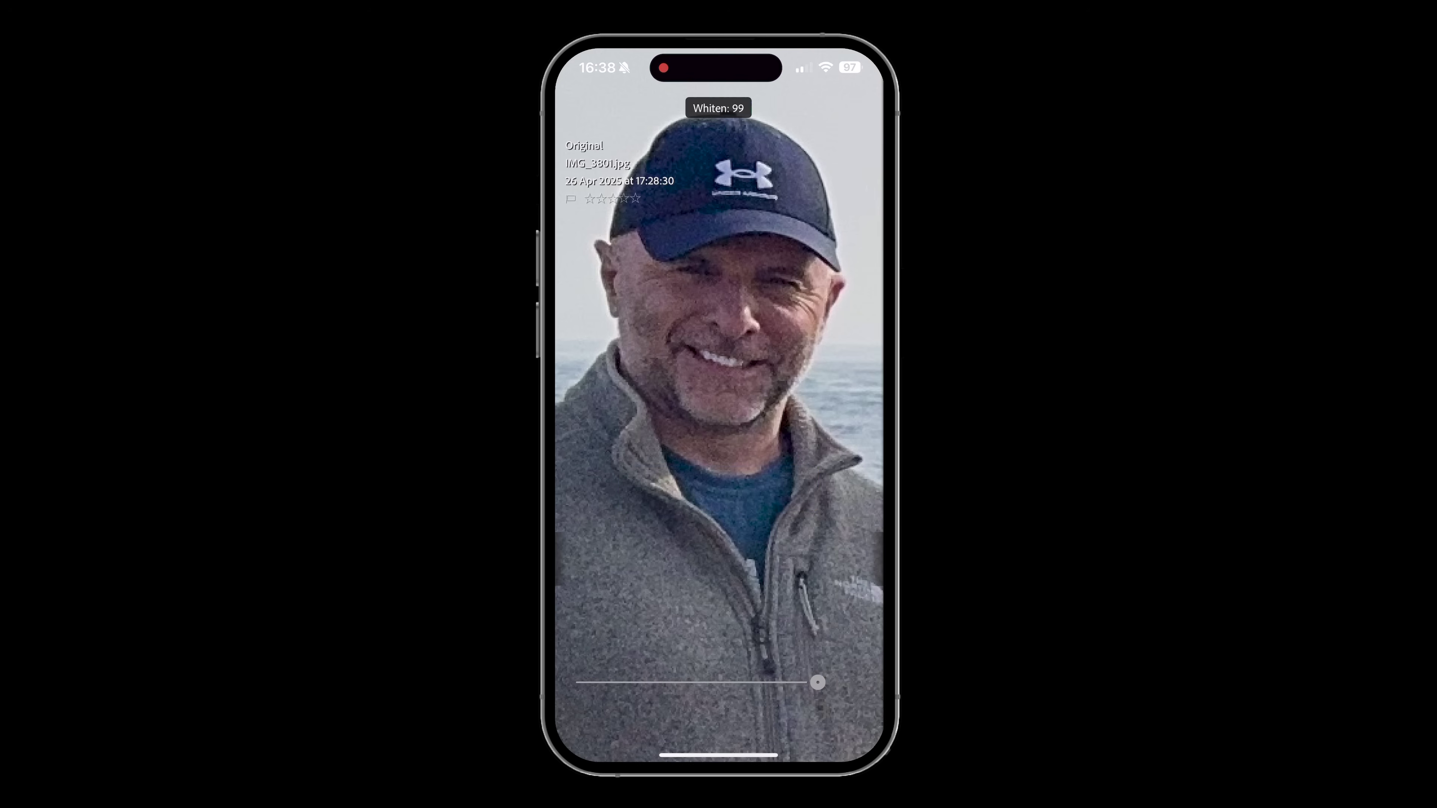
{"action": "mouse_move", "coordinate": [625, 682]}
{"action": "left_mouse_down"}
{"action": "mouse_move", "coordinate": [583, 682]}
{"action": "mouse_move", "coordinate": [747, 682]}
{"action": "mouse_move", "coordinate": [593, 682]}
{"action": "mouse_move", "coordinate": [706, 682]}
{"action": "left_mouse_up"}
Set skin smoothing for the man in the cap to 79.
{"action": "left_click", "coordinate": [718, 605]}
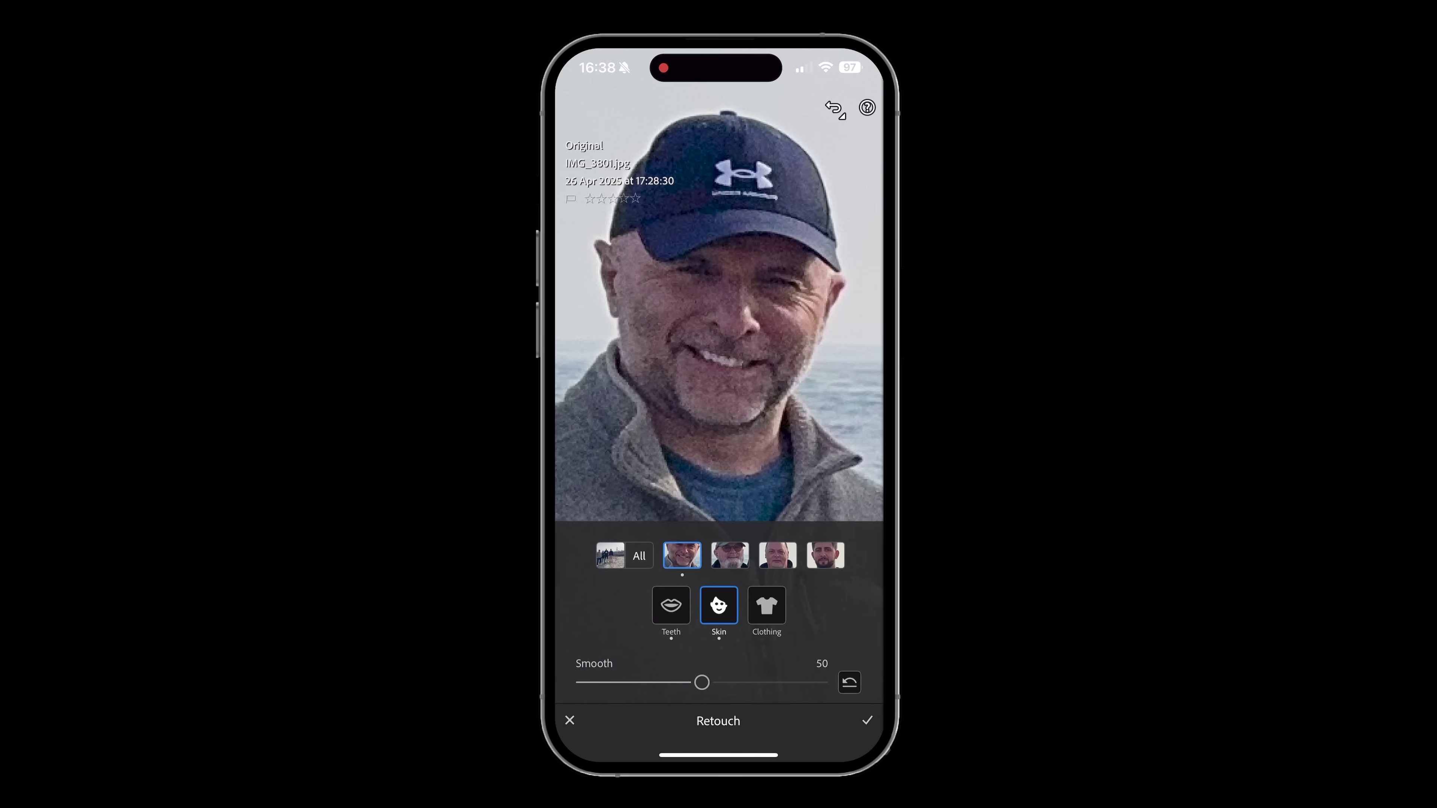
{"action": "left_click_drag", "start_coordinate": [702, 682], "coordinate": [800, 682]}
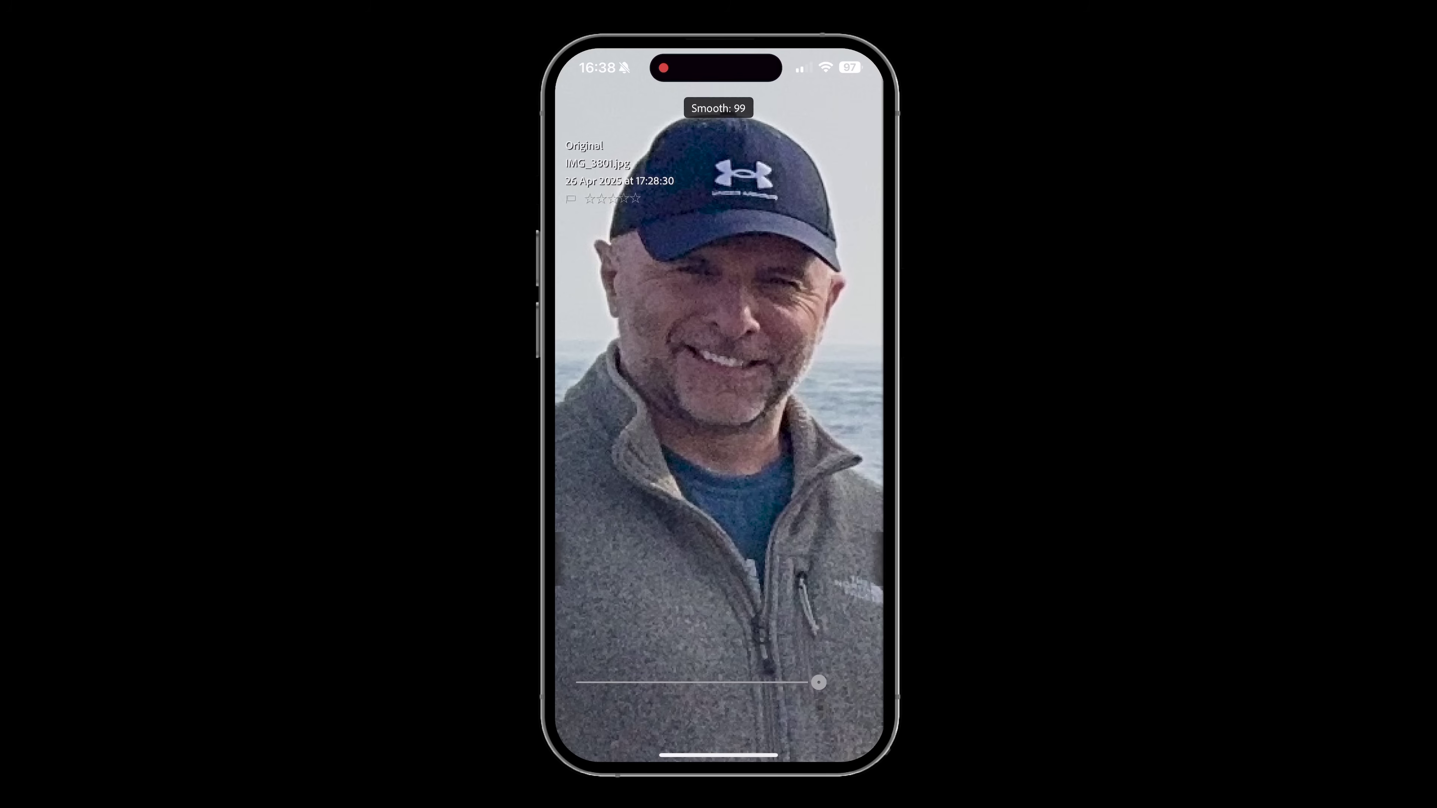
{"action": "mouse_move", "coordinate": [756, 682]}
{"action": "left_mouse_down"}
{"action": "mouse_move", "coordinate": [819, 682]}
{"action": "mouse_move", "coordinate": [736, 682]}
{"action": "left_mouse_up"}
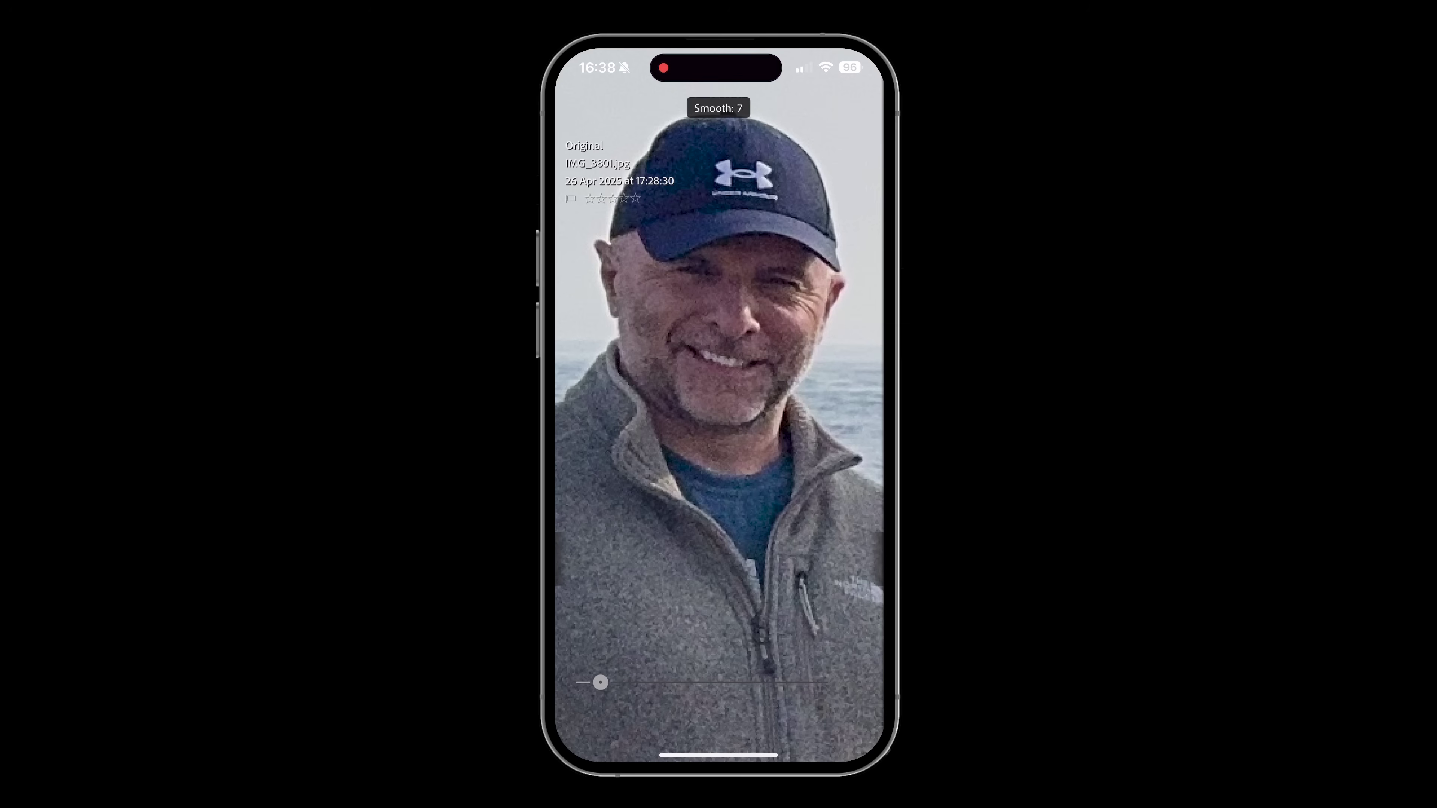
{"action": "left_click_drag", "start_coordinate": [725, 682], "coordinate": [770, 682]}
Set clothing Enhance for the man in the cap to 64.
{"action": "left_click", "coordinate": [767, 605]}
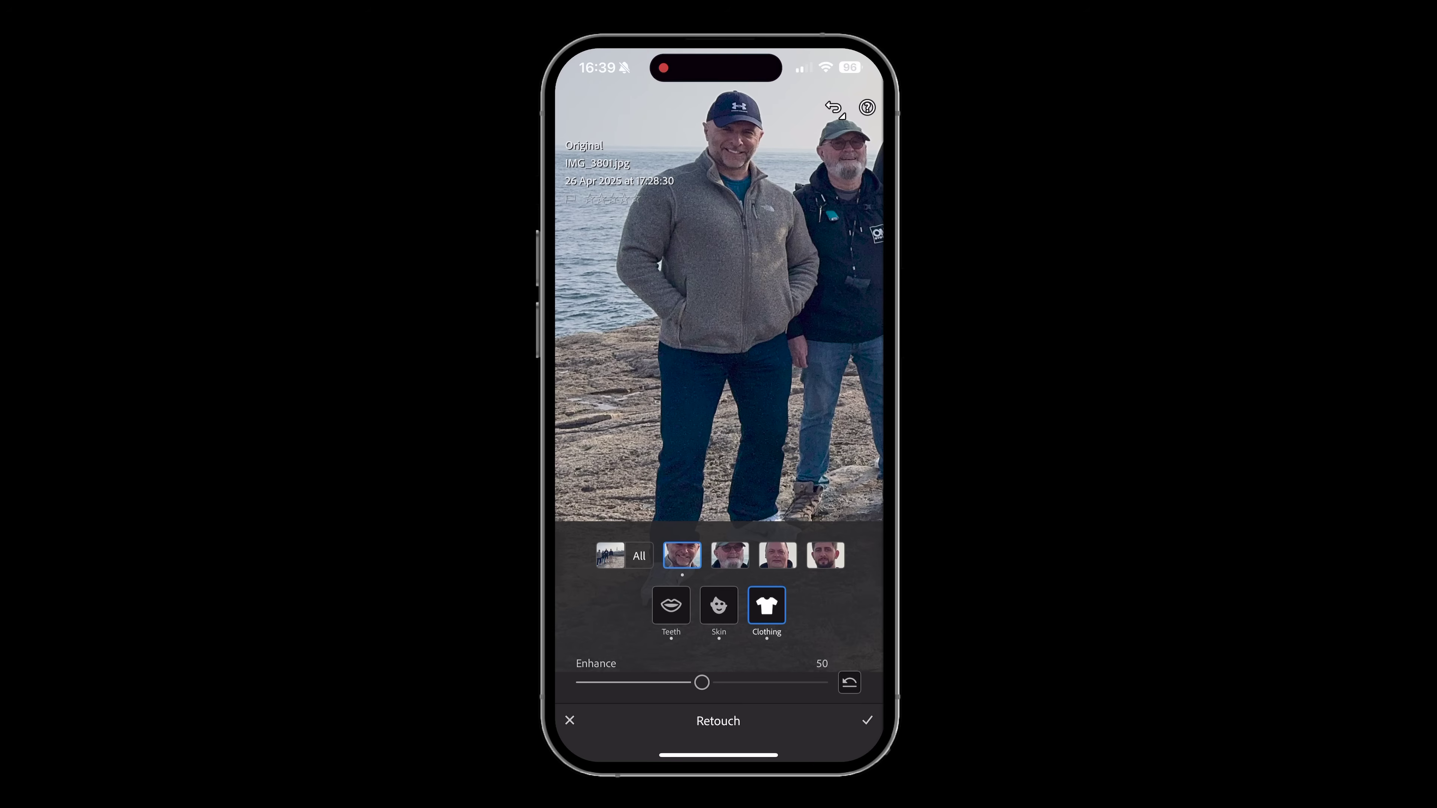
{"action": "left_click_drag", "start_coordinate": [702, 682], "coordinate": [751, 682]}
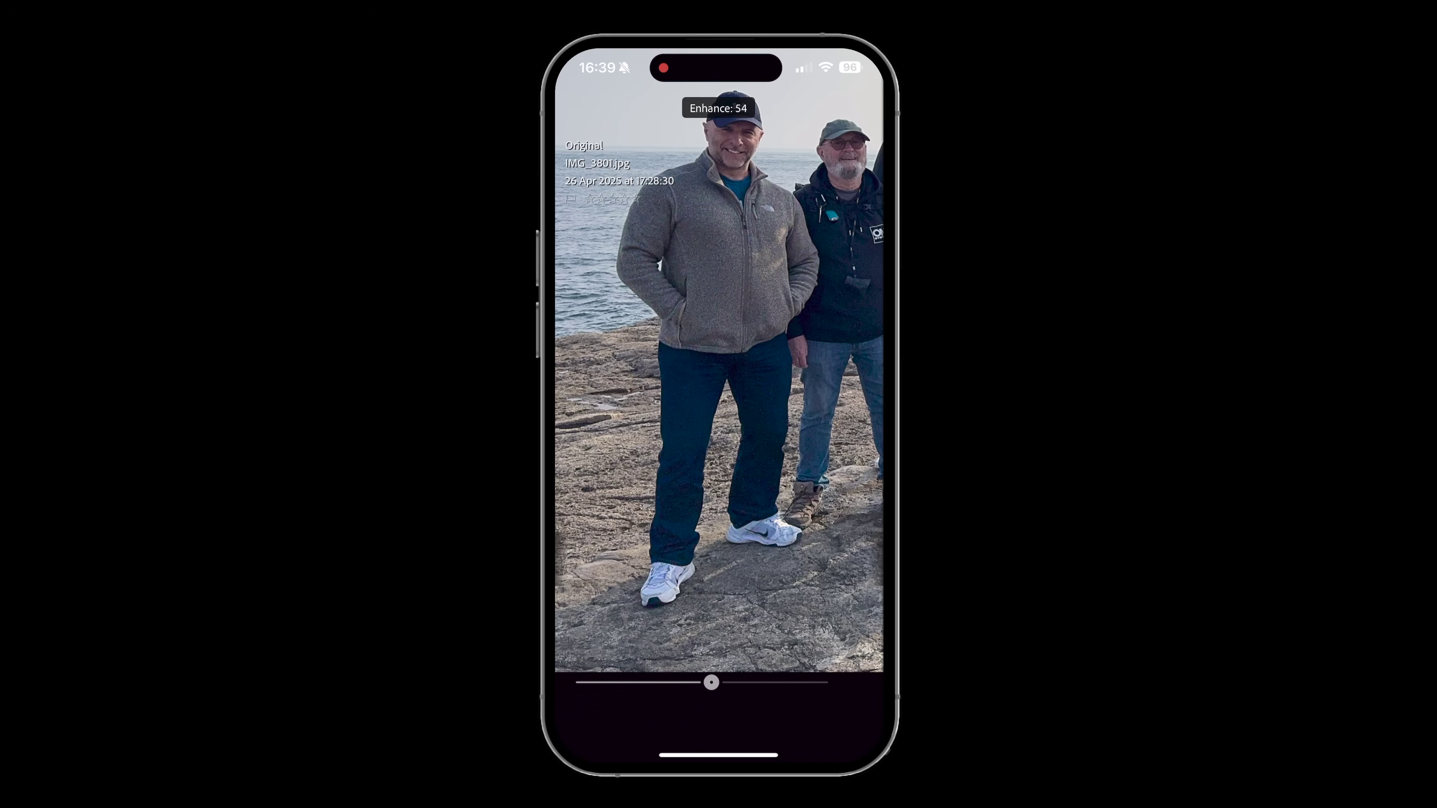
{"action": "mouse_move", "coordinate": [632, 682]}
{"action": "left_mouse_down"}
{"action": "mouse_move", "coordinate": [584, 682]}
{"action": "mouse_move", "coordinate": [779, 682]}
{"action": "mouse_move", "coordinate": [734, 682]}
{"action": "left_mouse_up"}
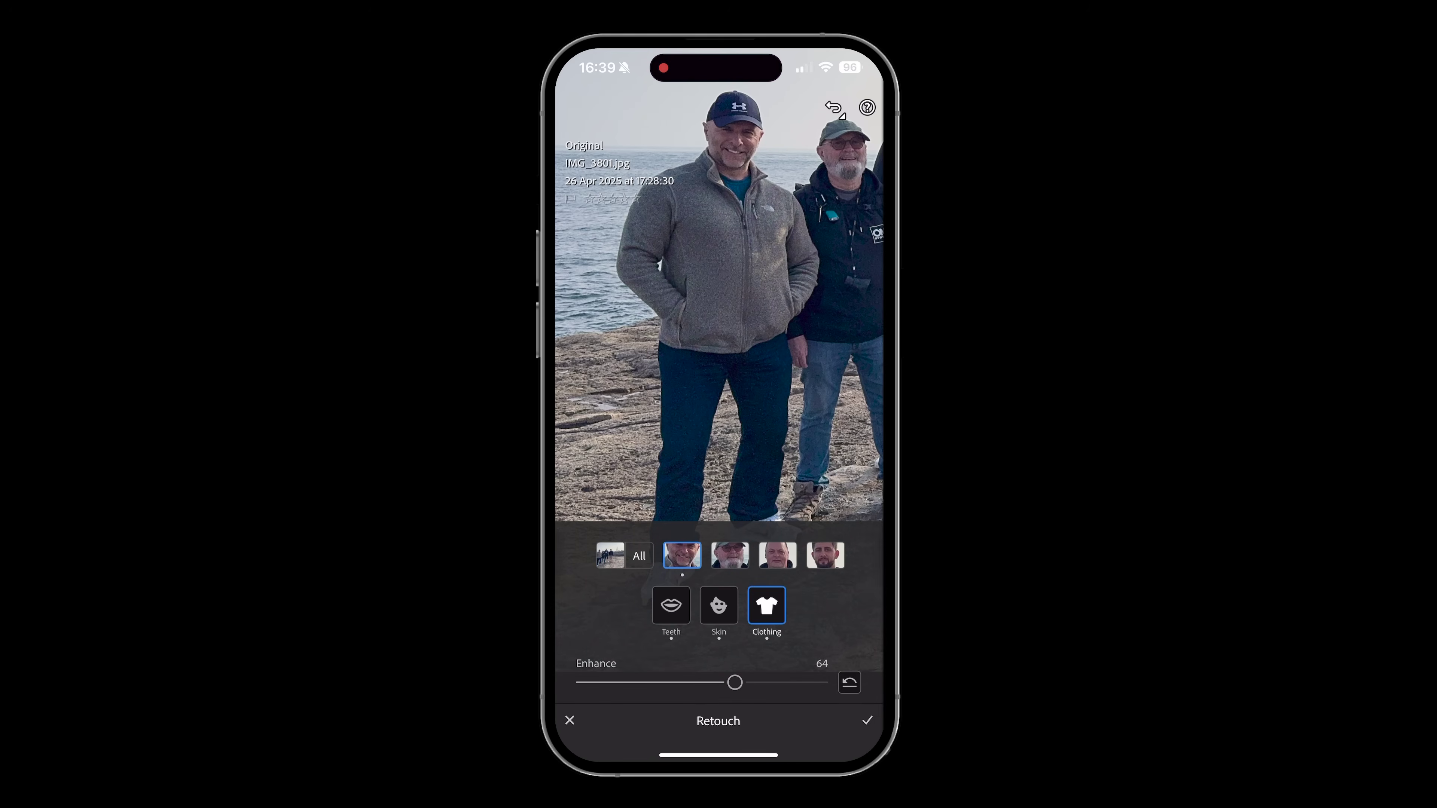
Step through the other faces and switch Retouch back to the whole group (All).
{"action": "left_click", "coordinate": [730, 555]}
{"action": "left_click", "coordinate": [777, 607]}
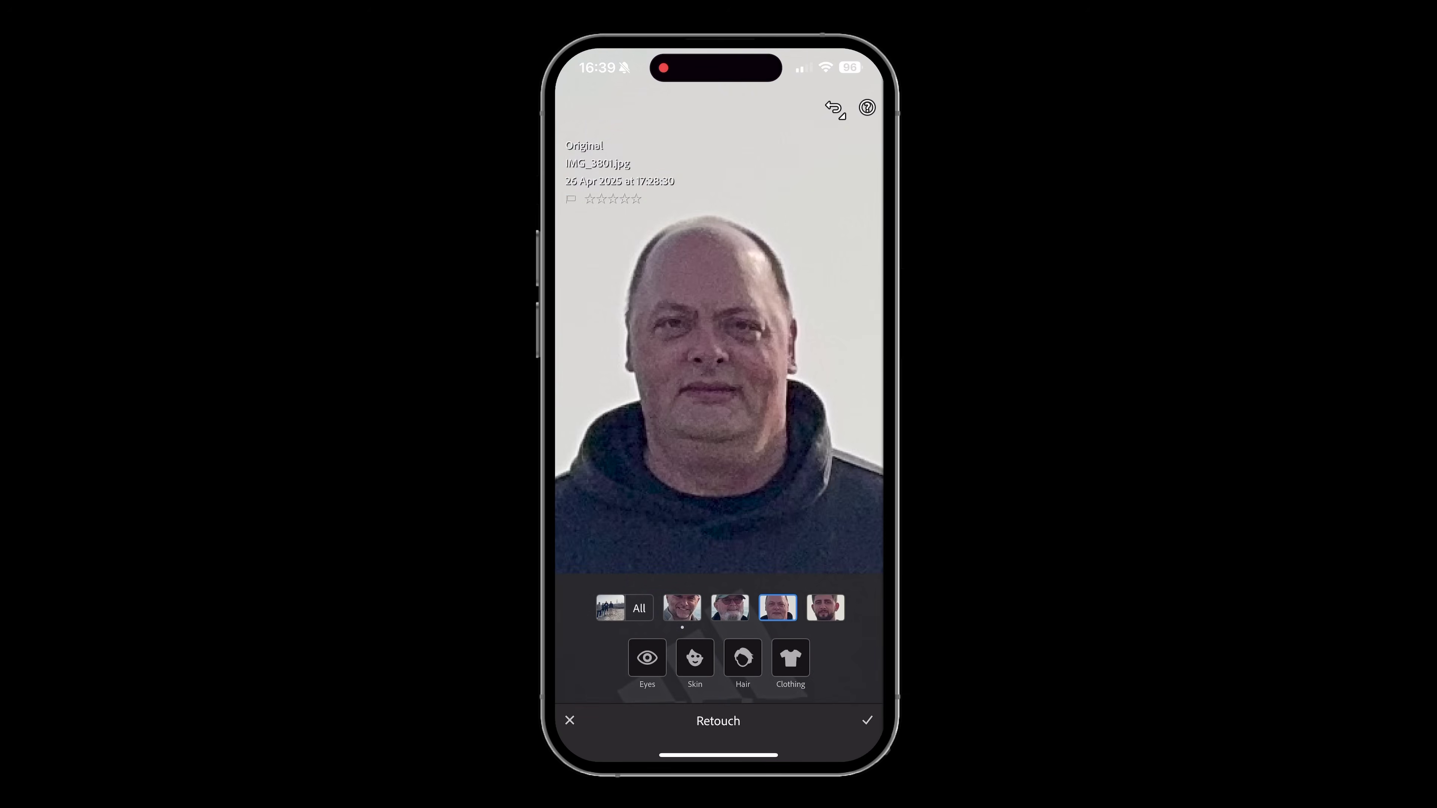
{"action": "left_click", "coordinate": [826, 607]}
{"action": "left_click", "coordinate": [625, 607]}
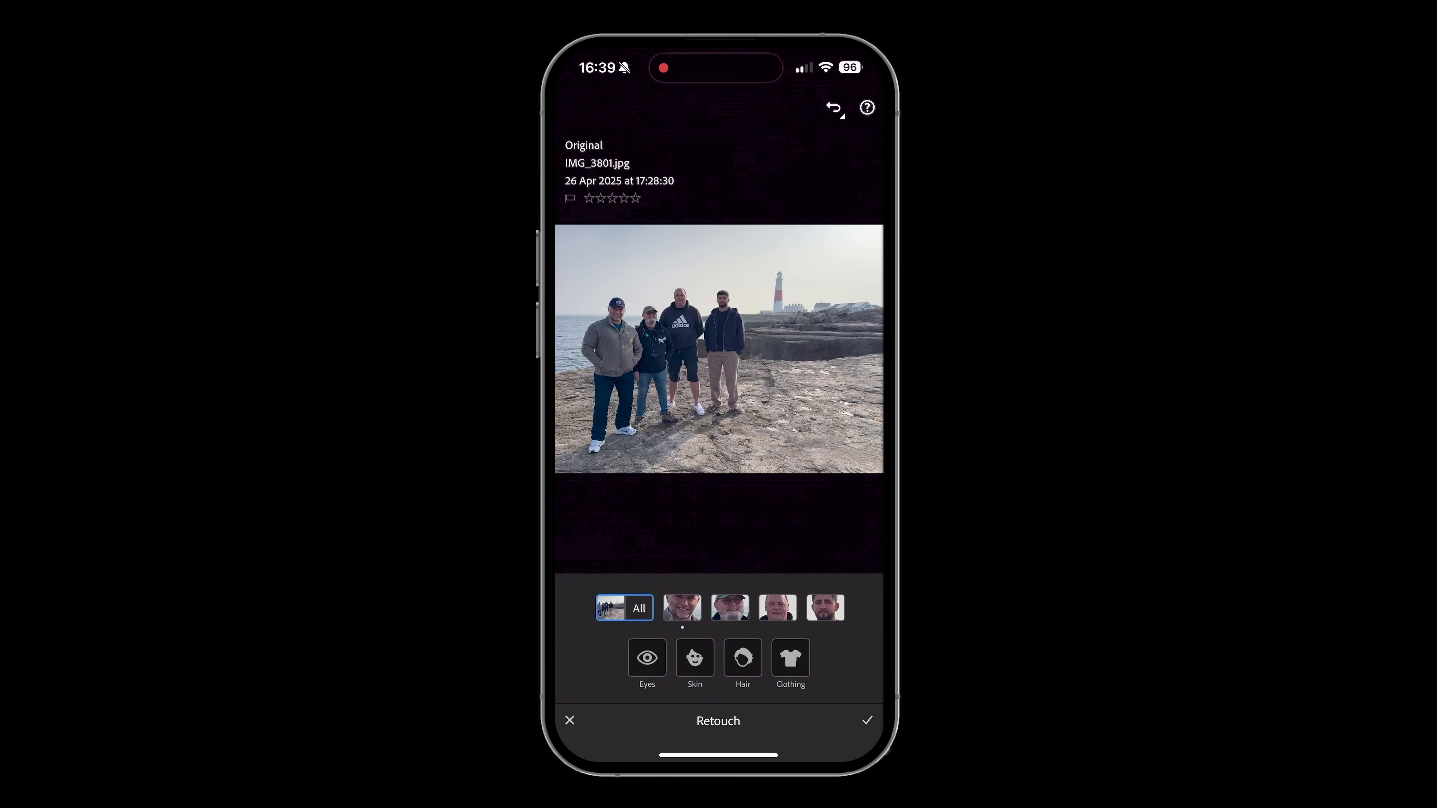